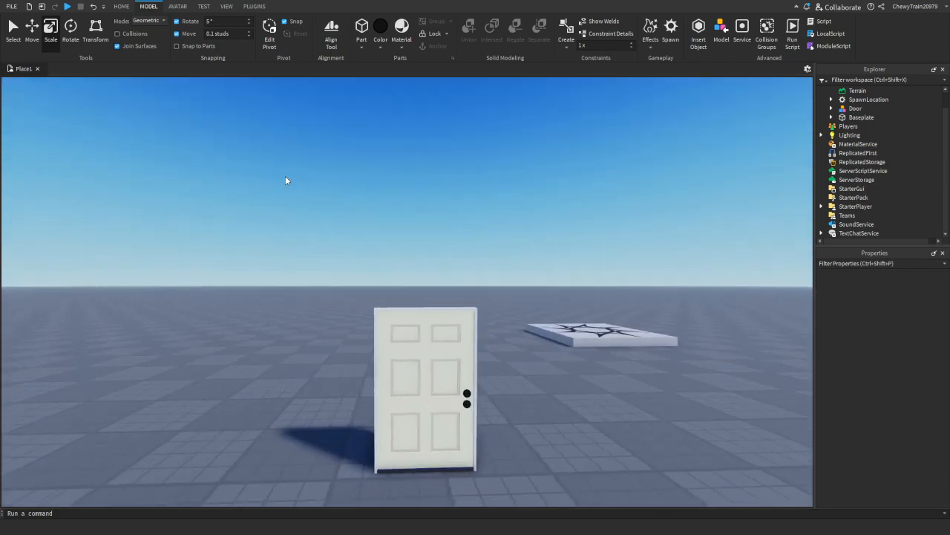
Insert a block part into the scene and set its material to SmoothPlastic.
{"action": "key", "text": "s"}
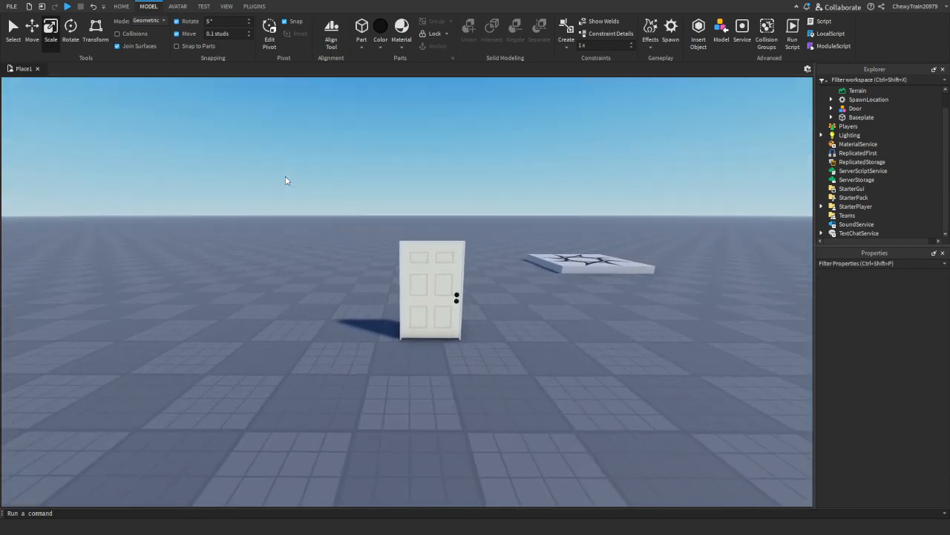
{"action": "left_click", "coordinate": [366, 28]}
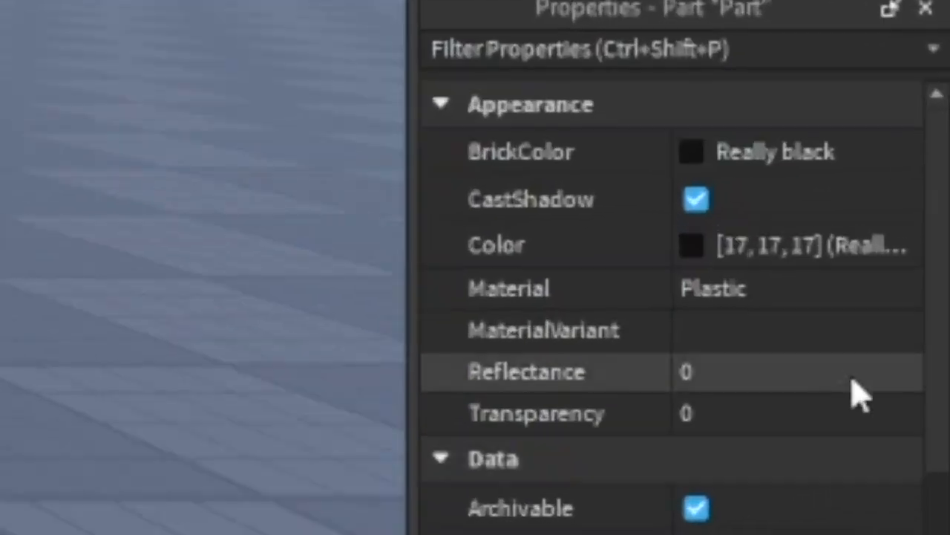
{"action": "left_click", "coordinate": [920, 326]}
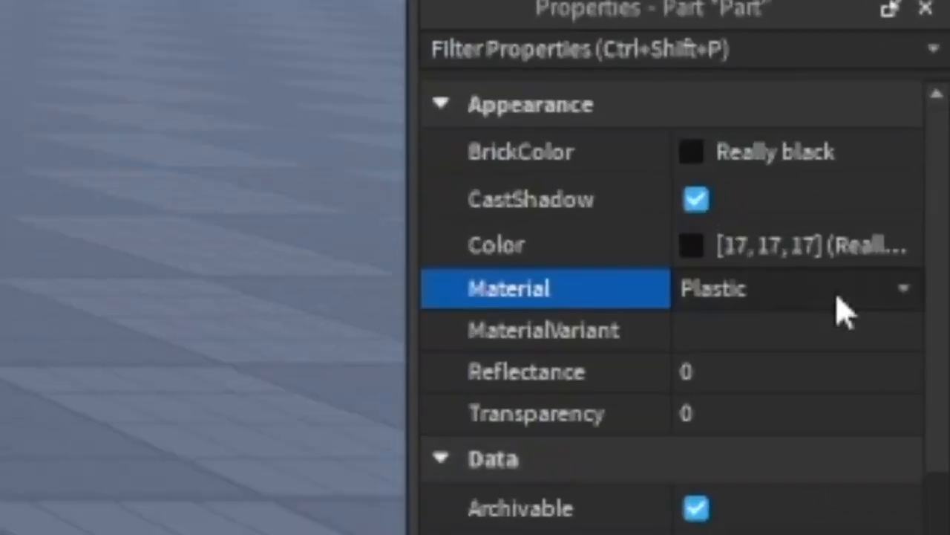
{"action": "left_click", "coordinate": [783, 523]}
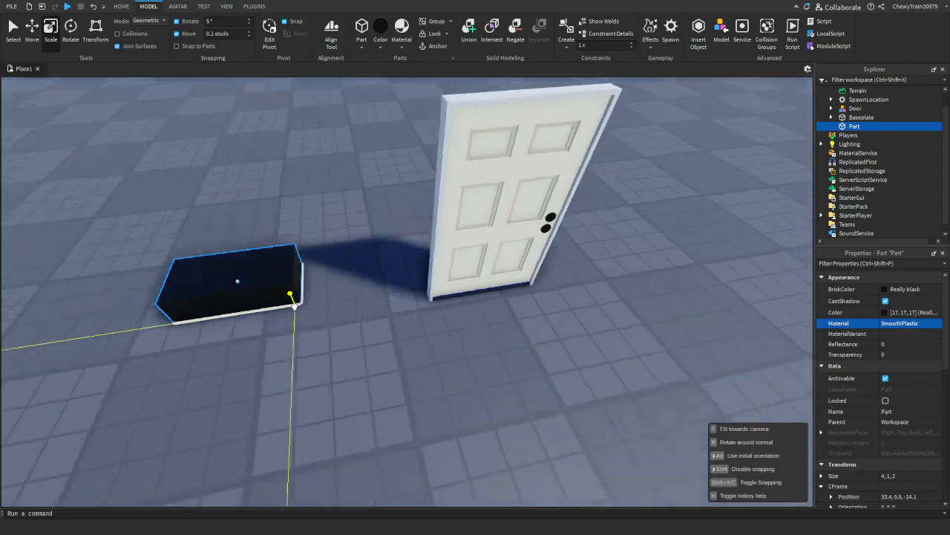
Place the black part against the door's edge opposite the knobs and resize it to 0.2 studs wide and 0.3 deep.
{"action": "key", "text": "w"}
{"action": "left_click_drag", "start_coordinate": [294, 306], "coordinate": [514, 318]}
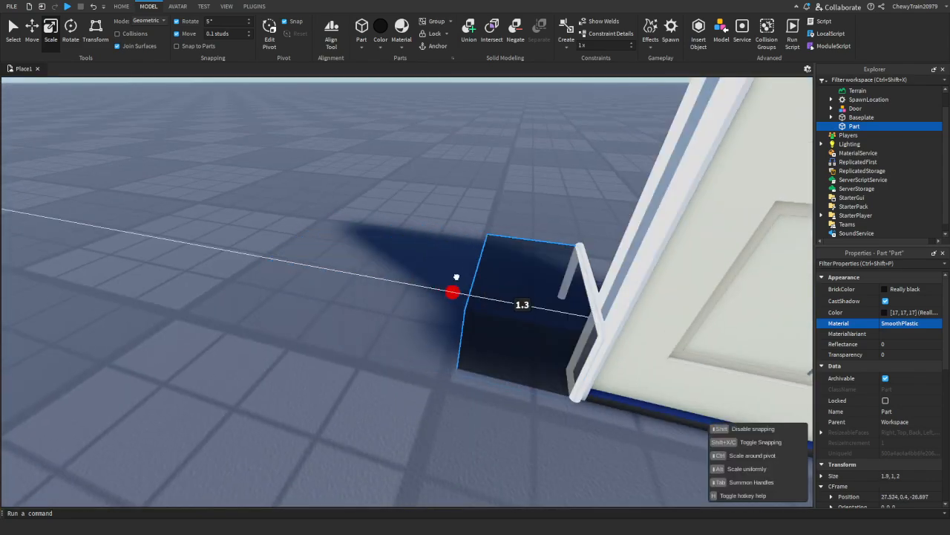
{"action": "left_click_drag", "start_coordinate": [453, 290], "coordinate": [535, 304]}
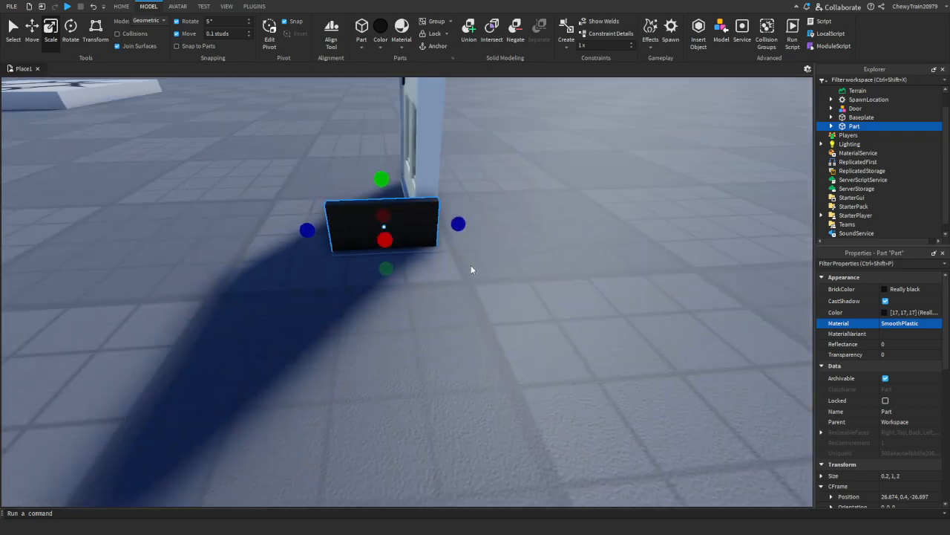
{"action": "left_click_drag", "start_coordinate": [306, 230], "coordinate": [402, 233]}
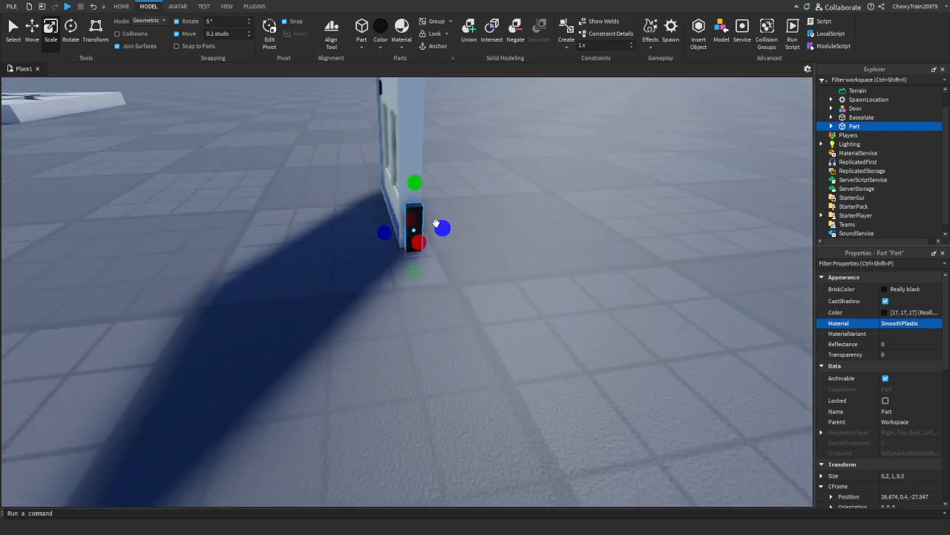
Trim the part's bottom so it is 0.9 studs tall, and shift it 0.2 studs along the door's thickness.
{"action": "scroll", "coordinate": [435, 222], "scroll_direction": "up", "scroll_amount": 3}
{"action": "right_click_drag", "start_coordinate": [435, 223], "coordinate": [437, 220]}
{"action": "left_click_drag", "start_coordinate": [420, 299], "coordinate": [420, 283]}
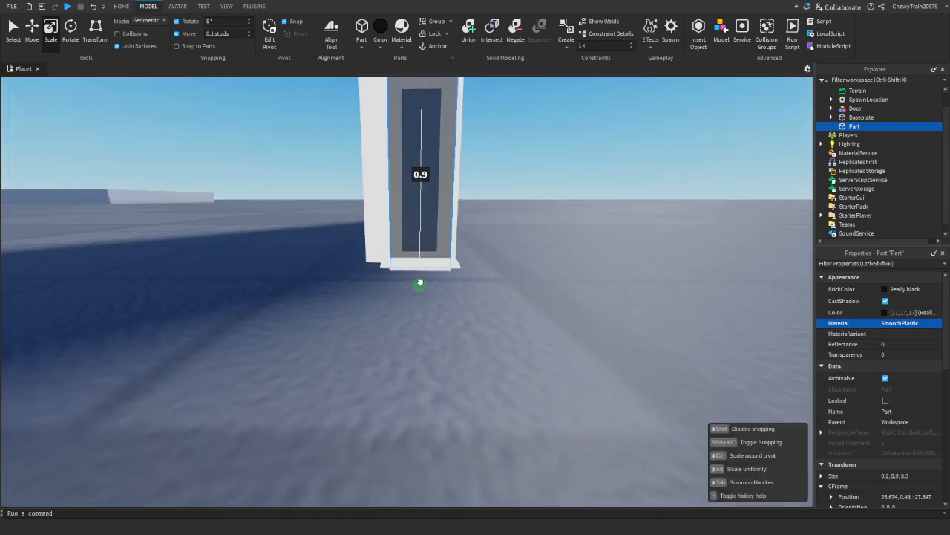
{"action": "scroll", "coordinate": [393, 252], "scroll_direction": "down", "scroll_amount": 5}
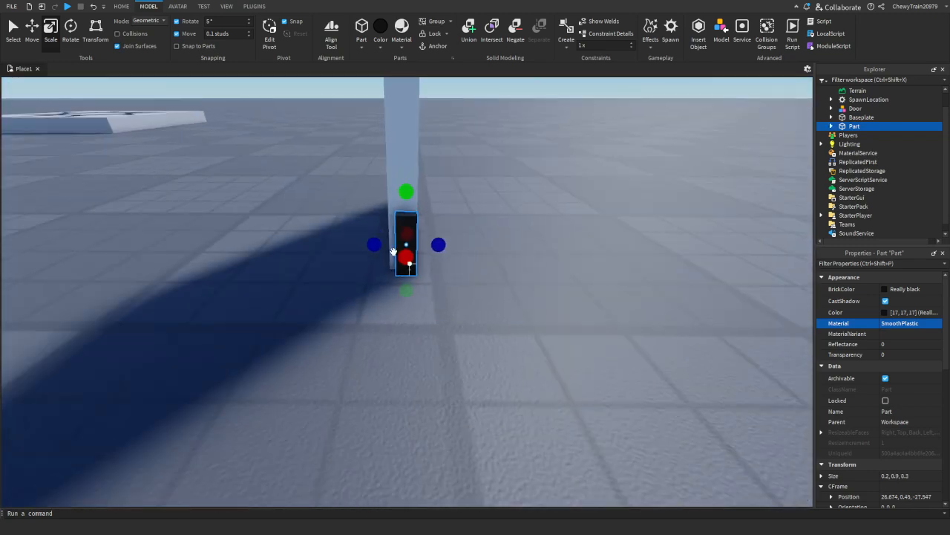
{"action": "left_click_drag", "start_coordinate": [364, 240], "coordinate": [379, 237]}
Stretch the part upward along the door's edge to a height of 6.1 studs.
{"action": "left_click_drag", "start_coordinate": [423, 192], "coordinate": [422, 181]}
{"action": "right_click_drag", "start_coordinate": [421, 182], "coordinate": [421, 180]}
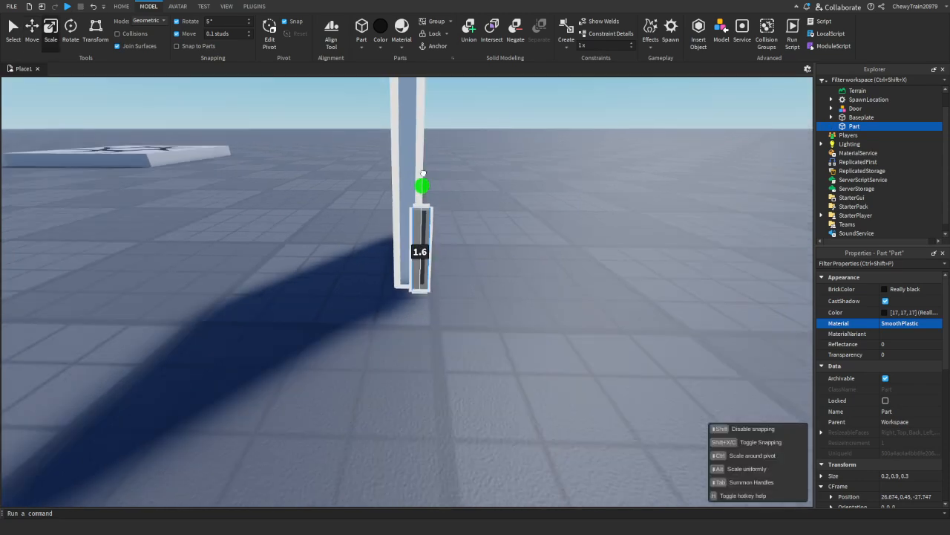
{"action": "scroll", "coordinate": [422, 178], "scroll_direction": "down", "scroll_amount": 4}
{"action": "left_click_drag", "start_coordinate": [422, 181], "coordinate": [426, 148]}
{"action": "scroll", "coordinate": [426, 148], "scroll_direction": "up", "scroll_amount": 3}
{"action": "right_click_drag", "start_coordinate": [426, 148], "coordinate": [426, 149]}
{"action": "scroll", "coordinate": [427, 149], "scroll_direction": "up", "scroll_amount": 3}
{"action": "scroll", "coordinate": [426, 148], "scroll_direction": "down", "scroll_amount": 3}
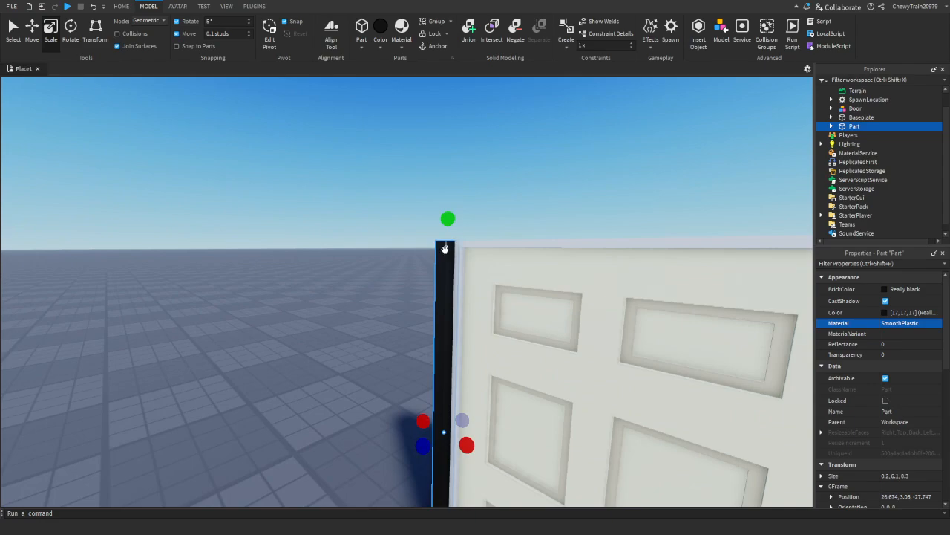
Duplicate the side post and move the copy 4 studs across to the door's knob side.
{"action": "key", "text": "ctrl+d"}
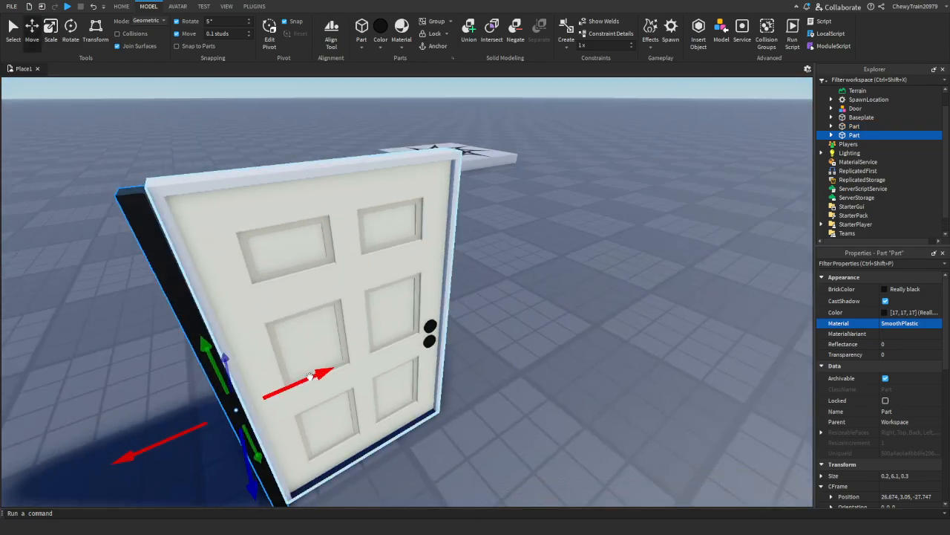
{"action": "left_click_drag", "start_coordinate": [310, 376], "coordinate": [428, 401]}
{"action": "key", "text": "s"}
{"action": "key", "text": "w"}
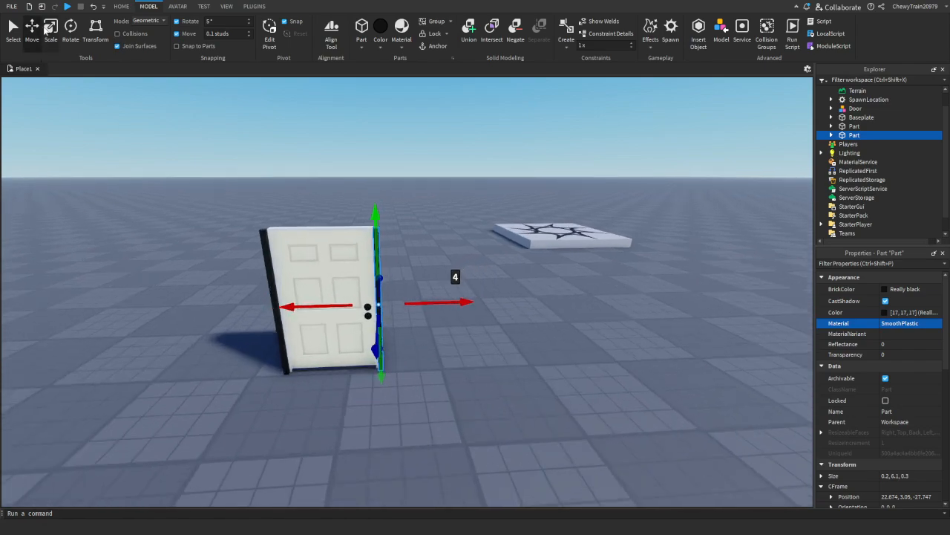
Duplicate a side post, turn the copy horizontal and place it along the top of the door.
{"action": "left_click", "coordinate": [49, 30]}
{"action": "right_click_drag", "start_coordinate": [382, 244], "coordinate": [382, 245]}
{"action": "key", "text": "w"}
{"action": "key", "text": "ctrl+d"}
{"action": "left_click_drag", "start_coordinate": [313, 266], "coordinate": [405, 319]}
{"action": "key", "text": "t"}
{"action": "right_click_drag", "start_coordinate": [402, 315], "coordinate": [404, 319]}
{"action": "left_click_drag", "start_coordinate": [405, 319], "coordinate": [375, 270]}
Resize the horizontal top piece to 4.2 studs so it spans both side posts.
{"action": "key", "text": "d"}
{"action": "left_click_drag", "start_coordinate": [698, 266], "coordinate": [438, 277]}
{"action": "scroll", "coordinate": [438, 278], "scroll_direction": "down", "scroll_amount": 6}
{"action": "right_click_drag", "start_coordinate": [438, 277], "coordinate": [438, 277]}
{"action": "left_click", "coordinate": [439, 232]}
{"action": "scroll", "coordinate": [439, 231], "scroll_direction": "down", "scroll_amount": 2}
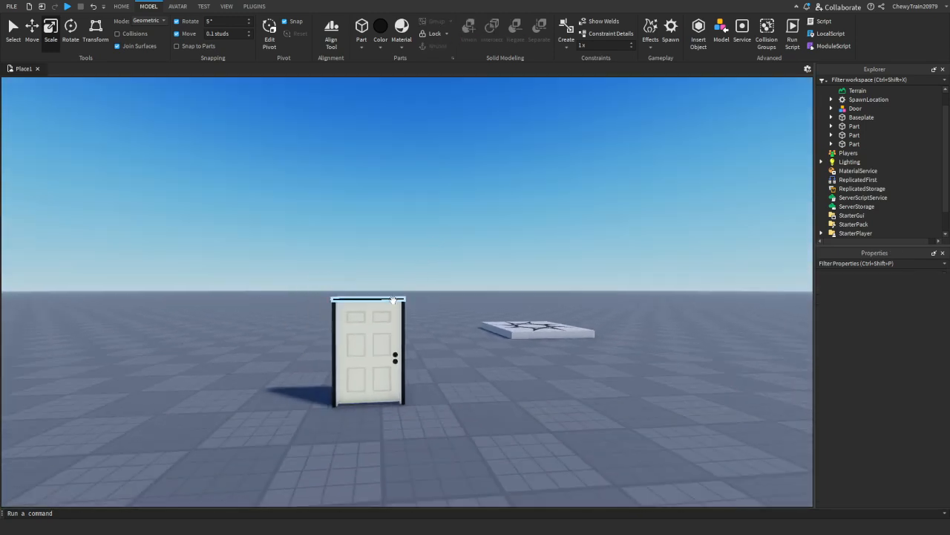
Duplicate the top piece and move the copy down 6.1 studs to the foot of the door.
{"action": "left_click", "coordinate": [393, 299]}
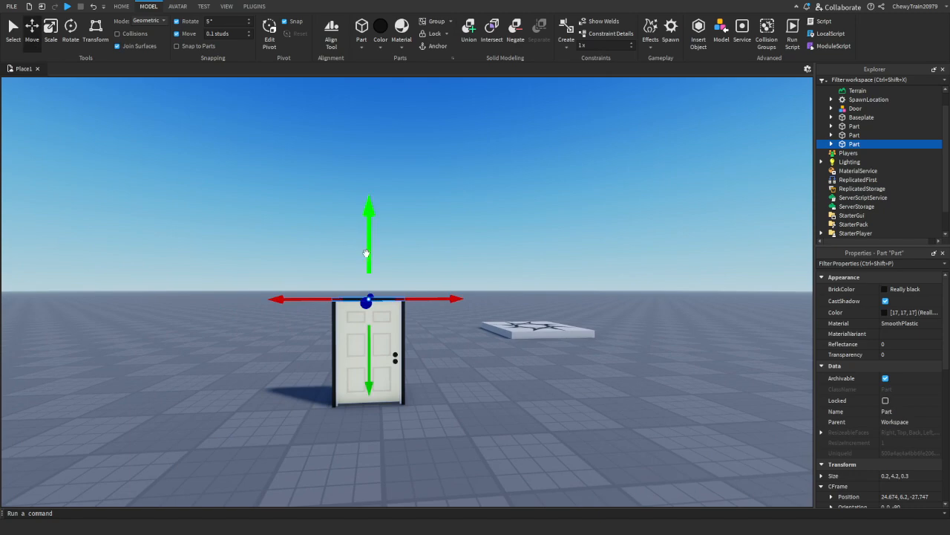
{"action": "key", "text": "ctrl+d"}
{"action": "left_click_drag", "start_coordinate": [367, 254], "coordinate": [366, 358]}
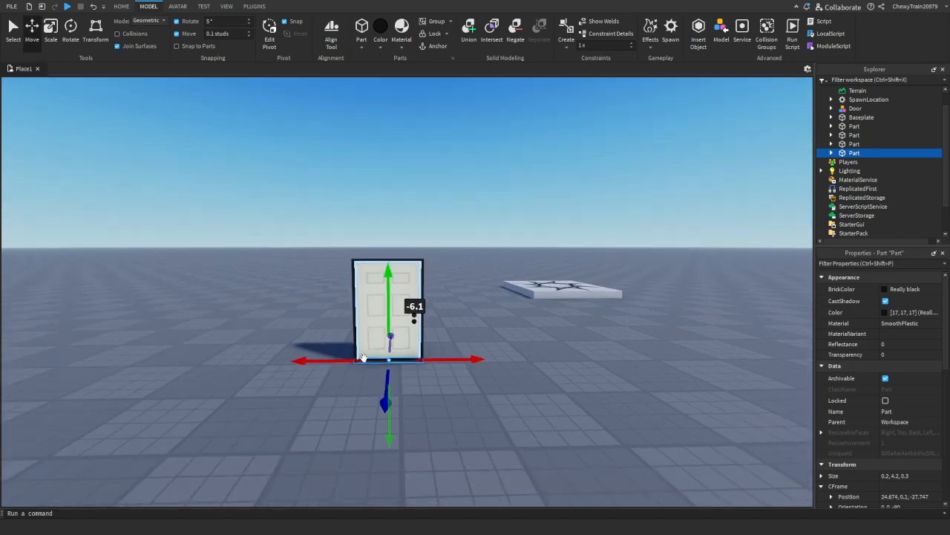
Shorten the bottom piece at both ends to 3.8 studs and reduce its depth to 0.2 studs.
{"action": "scroll", "coordinate": [364, 356], "scroll_direction": "up", "scroll_amount": 10}
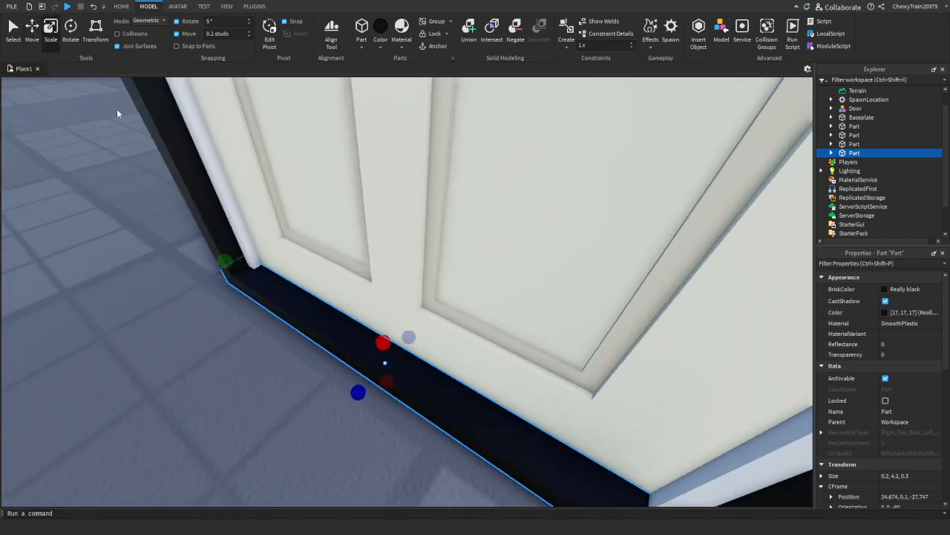
{"action": "left_click_drag", "start_coordinate": [225, 261], "coordinate": [237, 269]}
{"action": "right_click_drag", "start_coordinate": [249, 272], "coordinate": [331, 285]}
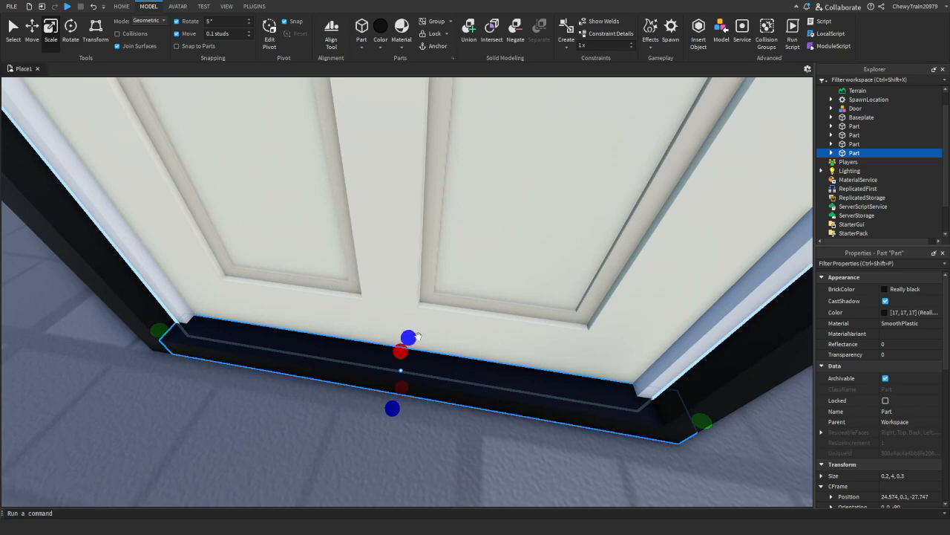
{"action": "left_click_drag", "start_coordinate": [418, 337], "coordinate": [403, 348]}
{"action": "right_click_drag", "start_coordinate": [403, 347], "coordinate": [548, 318]}
{"action": "left_click_drag", "start_coordinate": [639, 315], "coordinate": [634, 321]}
{"action": "left_click", "coordinate": [661, 346]}
{"action": "right_click_drag", "start_coordinate": [663, 347], "coordinate": [675, 348]}
{"action": "key", "text": "s"}
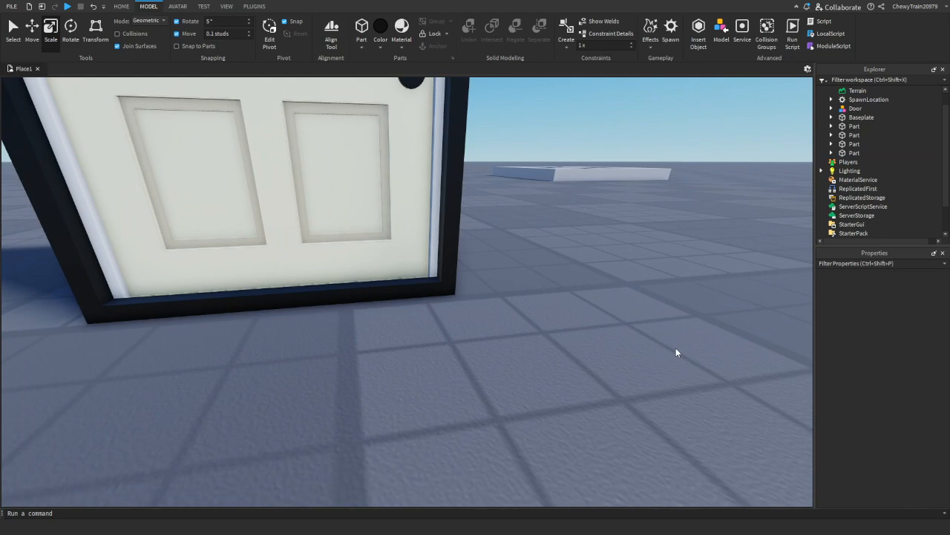
Lower the bottom piece's height to 0.1 studs.
{"action": "left_click", "coordinate": [412, 288]}
{"action": "left_click_drag", "start_coordinate": [287, 270], "coordinate": [288, 277]}
{"action": "left_click", "coordinate": [428, 339]}
{"action": "right_click_drag", "start_coordinate": [428, 339], "coordinate": [428, 338]}
{"action": "scroll", "coordinate": [428, 339], "scroll_direction": "up", "scroll_amount": 3}
{"action": "scroll", "coordinate": [428, 339], "scroll_direction": "down", "scroll_amount": 4}
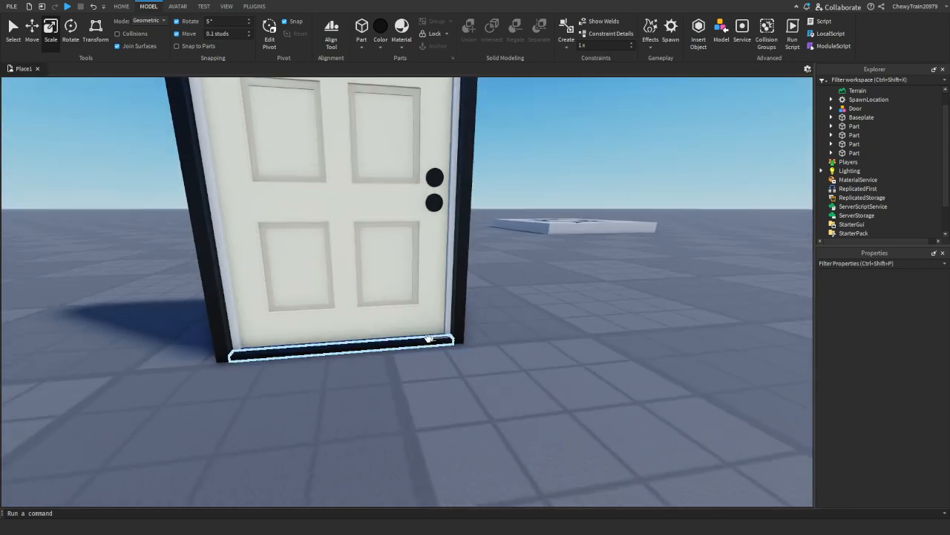
{"action": "right_click_drag", "start_coordinate": [621, 222], "coordinate": [622, 221]}
{"action": "scroll", "coordinate": [621, 222], "scroll_direction": "down", "scroll_amount": 4}
{"action": "scroll", "coordinate": [621, 221], "scroll_direction": "up", "scroll_amount": 6}
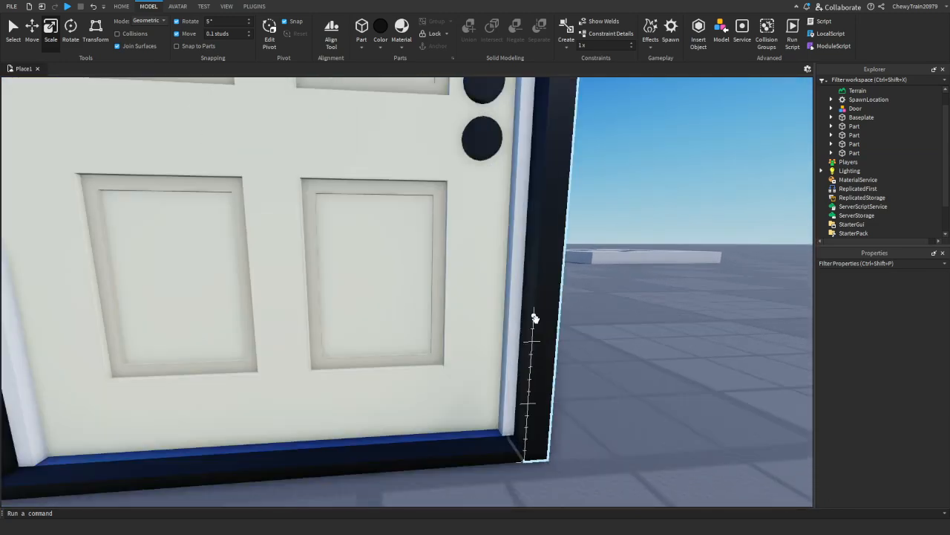
Move both side posts 0.1 studs outward from the door.
{"action": "left_click", "coordinate": [535, 317]}
{"action": "scroll", "coordinate": [535, 318], "scroll_direction": "down", "scroll_amount": 5}
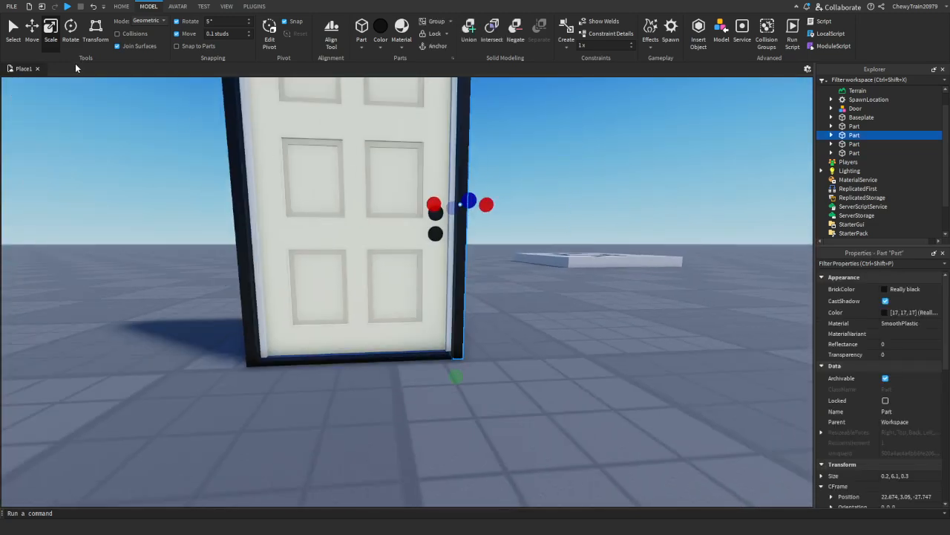
{"action": "left_click_drag", "start_coordinate": [414, 204], "coordinate": [448, 203]}
{"action": "key", "text": "a"}
{"action": "left_click", "coordinate": [409, 252]}
{"action": "scroll", "coordinate": [449, 203], "scroll_direction": "down", "scroll_amount": 4}
{"action": "right_click_drag", "start_coordinate": [449, 203], "coordinate": [448, 203]}
{"action": "scroll", "coordinate": [449, 203], "scroll_direction": "up", "scroll_amount": 5}
Raise the frame's top piece 0.1 studs and resize it and the side posts, 6.2 studs tall, to close the upper corners.
{"action": "left_click", "coordinate": [421, 228]}
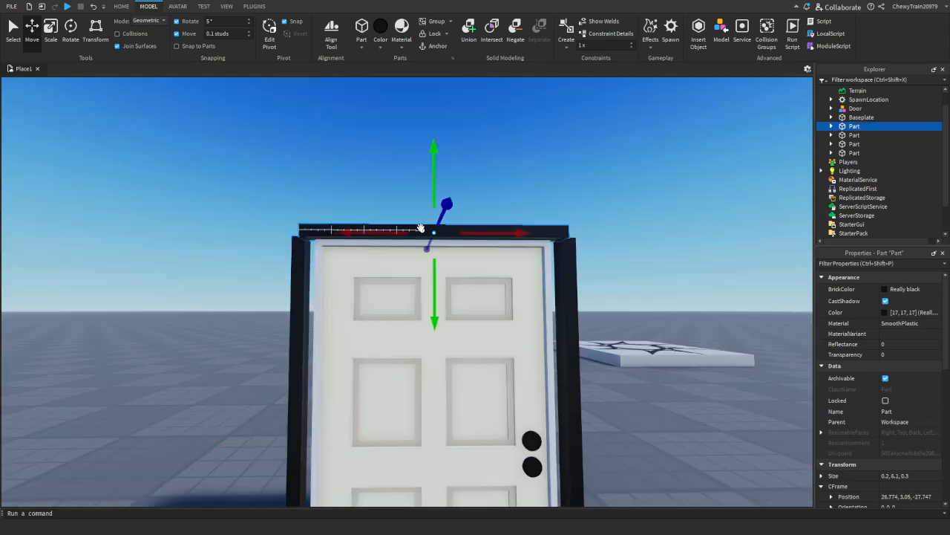
{"action": "left_click_drag", "start_coordinate": [433, 269], "coordinate": [435, 263]}
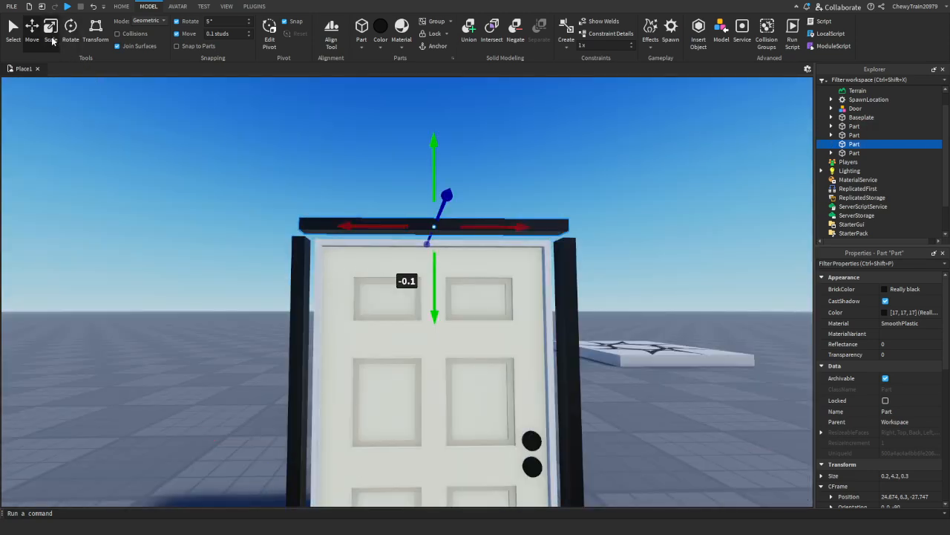
{"action": "left_click_drag", "start_coordinate": [284, 226], "coordinate": [300, 214]}
{"action": "left_click", "coordinate": [297, 242]}
{"action": "left_click", "coordinate": [566, 250]}
{"action": "left_click_drag", "start_coordinate": [565, 220], "coordinate": [596, 222]}
{"action": "left_click", "coordinate": [575, 270]}
{"action": "right_click_drag", "start_coordinate": [582, 284], "coordinate": [581, 284]}
Extend both ends of the bottom piece to a length of 4 studs so it meets the side posts.
{"action": "key", "text": "w"}
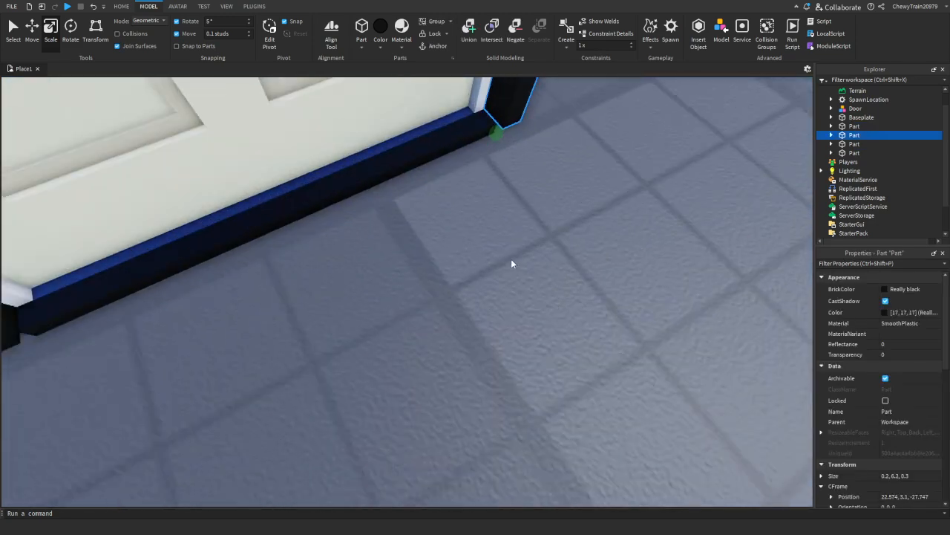
{"action": "left_click", "coordinate": [446, 137]}
{"action": "left_click", "coordinate": [527, 113]}
{"action": "left_click", "coordinate": [480, 130]}
{"action": "left_click_drag", "start_coordinate": [505, 114], "coordinate": [515, 110]}
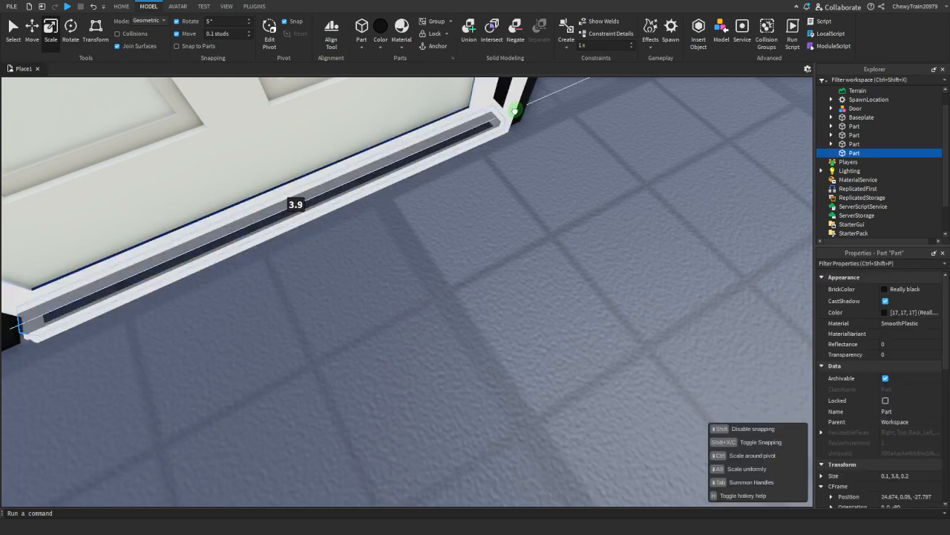
{"action": "right_click_drag", "start_coordinate": [493, 117], "coordinate": [493, 117]}
{"action": "left_click_drag", "start_coordinate": [451, 286], "coordinate": [437, 287]}
{"action": "right_click_drag", "start_coordinate": [466, 269], "coordinate": [448, 301]}
{"action": "key", "text": "d"}
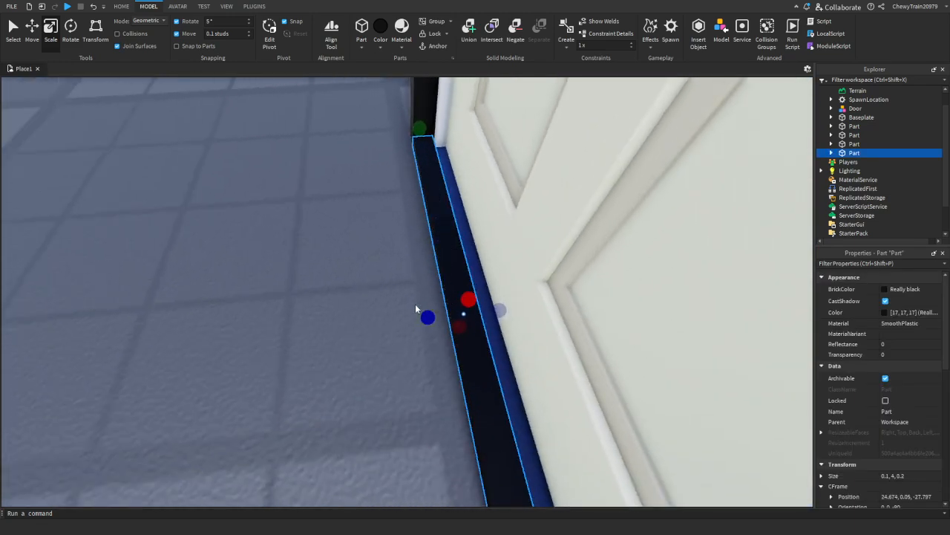
Recolour the frame's bottom piece to Black [27, 42, 53].
{"action": "left_click", "coordinate": [476, 221]}
{"action": "right_click_drag", "start_coordinate": [483, 225], "coordinate": [490, 235]}
{"action": "left_click", "coordinate": [567, 187]}
{"action": "right_click_drag", "start_coordinate": [567, 187], "coordinate": [566, 187]}
{"action": "key", "text": "w"}
Duplicate the bottom piece, turn the copy upright and place it along the inner side of the knob-side post.
{"action": "left_click", "coordinate": [416, 231]}
{"action": "key", "text": "ctrl+d"}
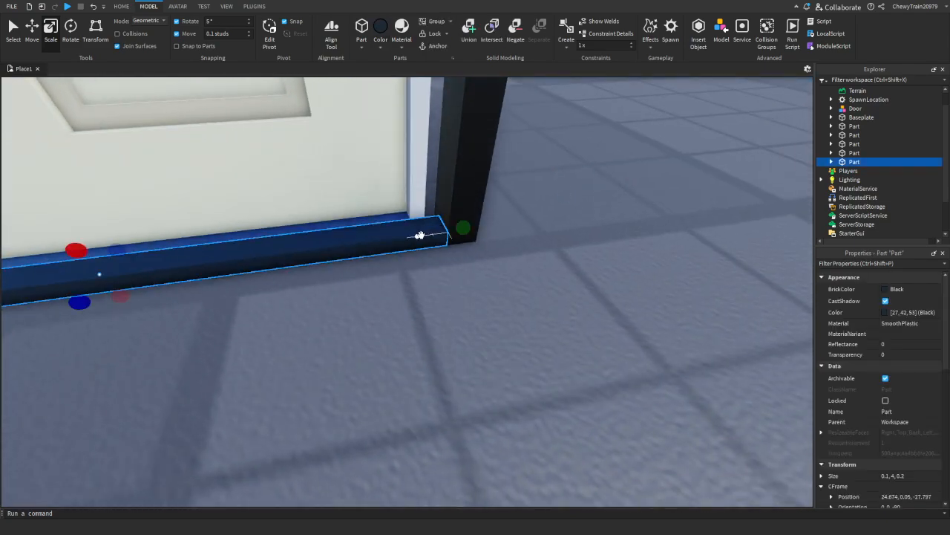
{"action": "left_click_drag", "start_coordinate": [419, 235], "coordinate": [377, 229]}
{"action": "key", "text": "s"}
{"action": "right_click_drag", "start_coordinate": [379, 228], "coordinate": [379, 229]}
{"action": "key", "text": "w"}
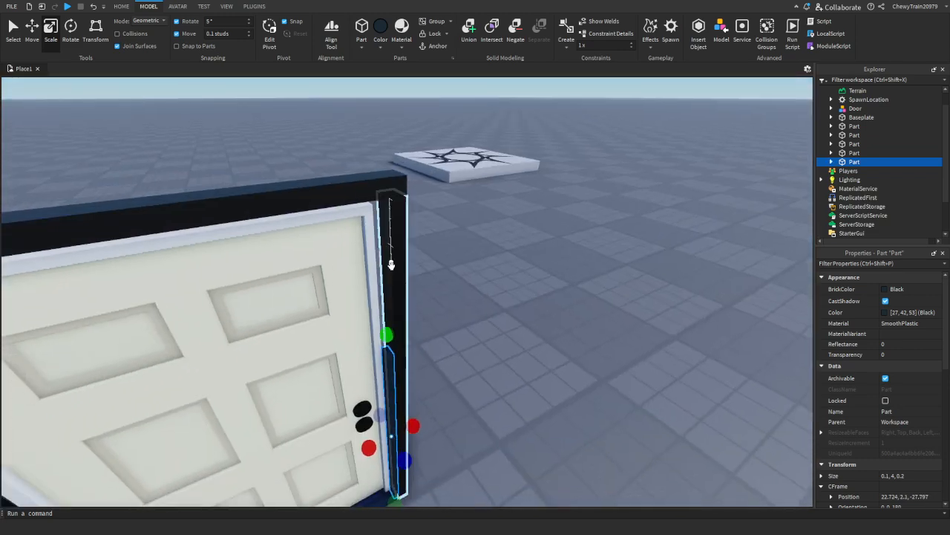
Stretch the upright inner strip toward the frame's top, setting its height to 6 studs.
{"action": "left_click_drag", "start_coordinate": [386, 328], "coordinate": [381, 172]}
{"action": "key", "text": "s"}
{"action": "right_click_drag", "start_coordinate": [381, 171], "coordinate": [382, 172]}
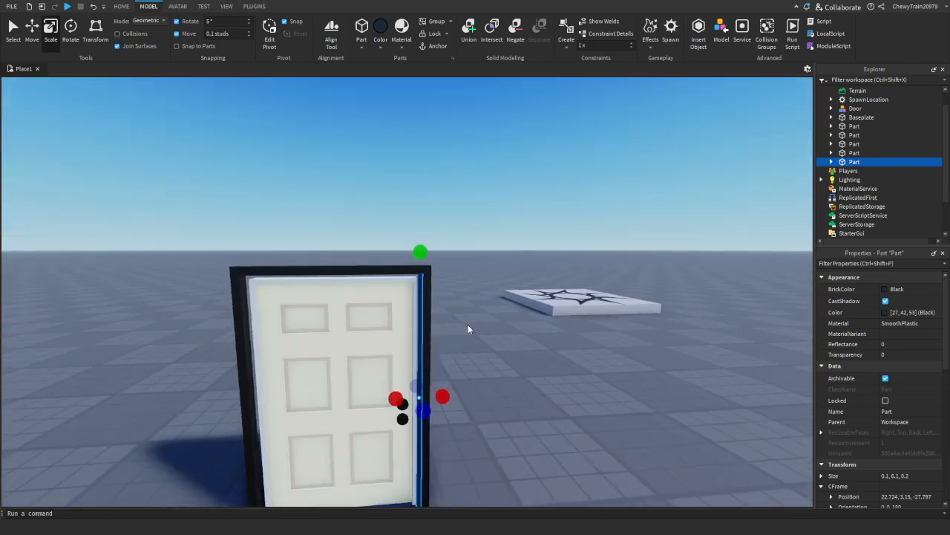
{"action": "right_click_drag", "start_coordinate": [468, 329], "coordinate": [469, 329]}
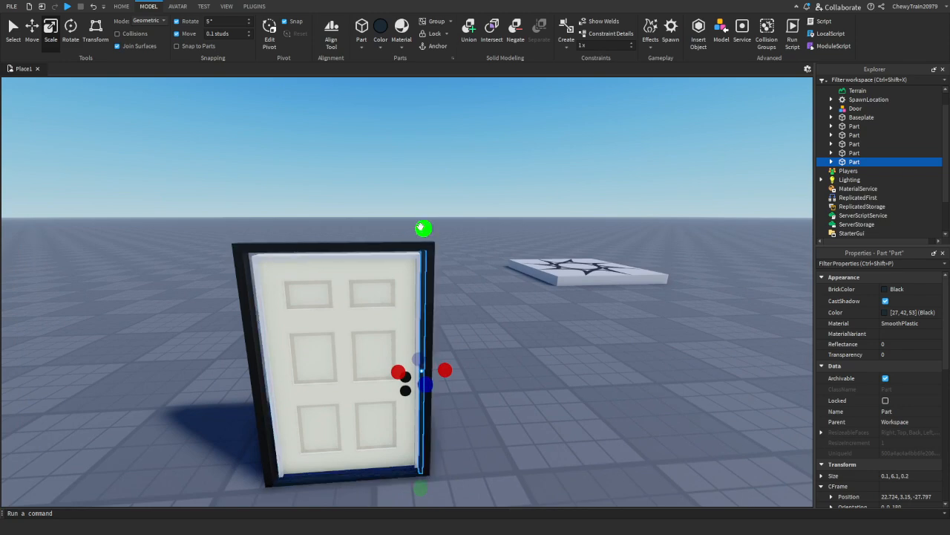
{"action": "left_click_drag", "start_coordinate": [420, 227], "coordinate": [424, 233]}
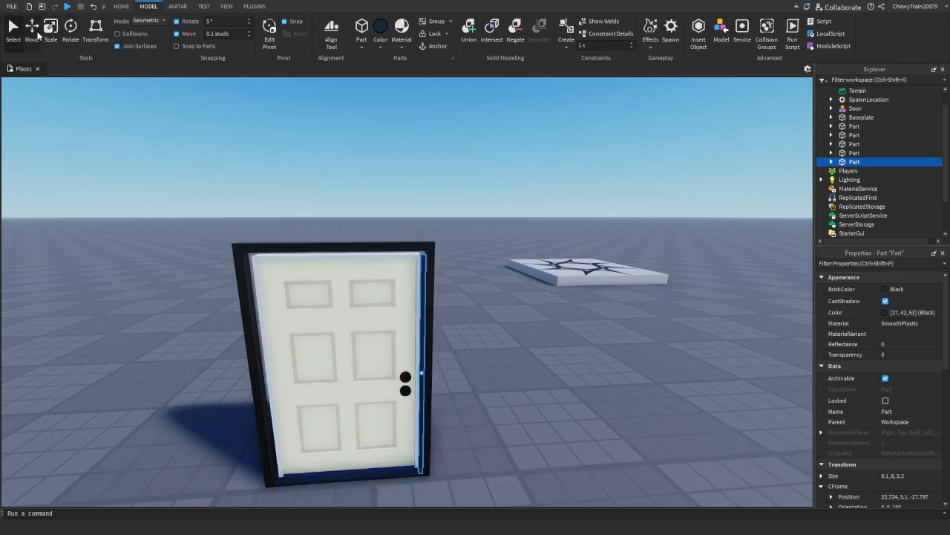
Duplicate the bottom piece and move the copy up to sit directly beneath the frame's top piece.
{"action": "left_click", "coordinate": [36, 35]}
{"action": "left_click", "coordinate": [338, 476]}
{"action": "key", "text": "ctrl+d"}
{"action": "left_click_drag", "start_coordinate": [346, 393], "coordinate": [329, 330]}
{"action": "right_click_drag", "start_coordinate": [329, 330], "coordinate": [329, 329]}
{"action": "key", "text": "w"}
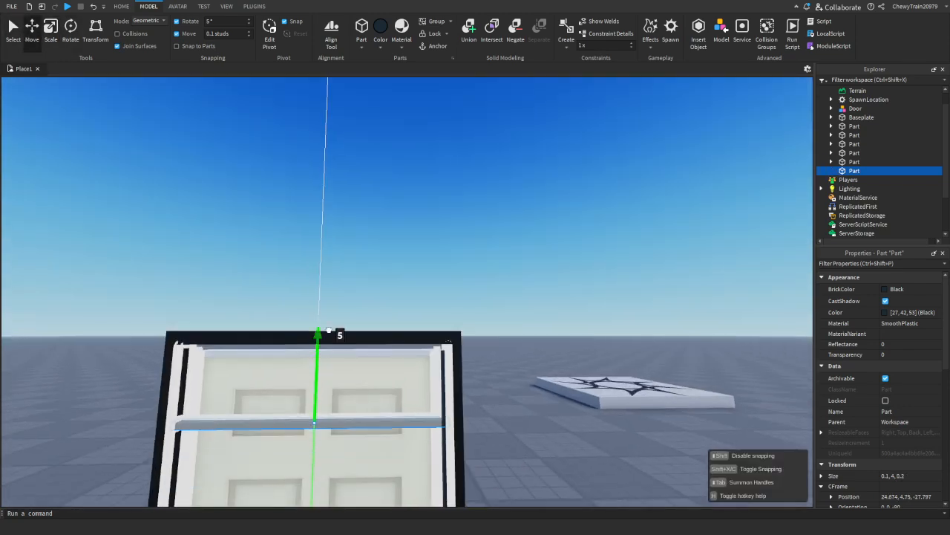
{"action": "left_click_drag", "start_coordinate": [329, 329], "coordinate": [329, 256]}
Duplicate the upright inner strip and move the copy about 4 studs across to the inner side of the opposite post.
{"action": "left_click", "coordinate": [448, 378]}
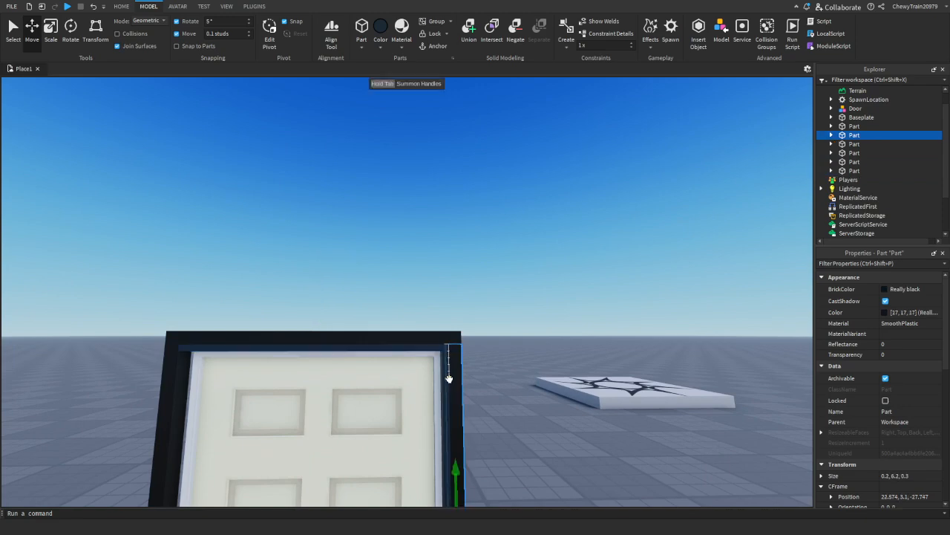
{"action": "left_click", "coordinate": [447, 381]}
{"action": "right_click_drag", "start_coordinate": [453, 401], "coordinate": [453, 402]}
{"action": "key", "text": "ctrl+d"}
{"action": "left_click_drag", "start_coordinate": [334, 448], "coordinate": [363, 444]}
{"action": "key", "text": "a"}
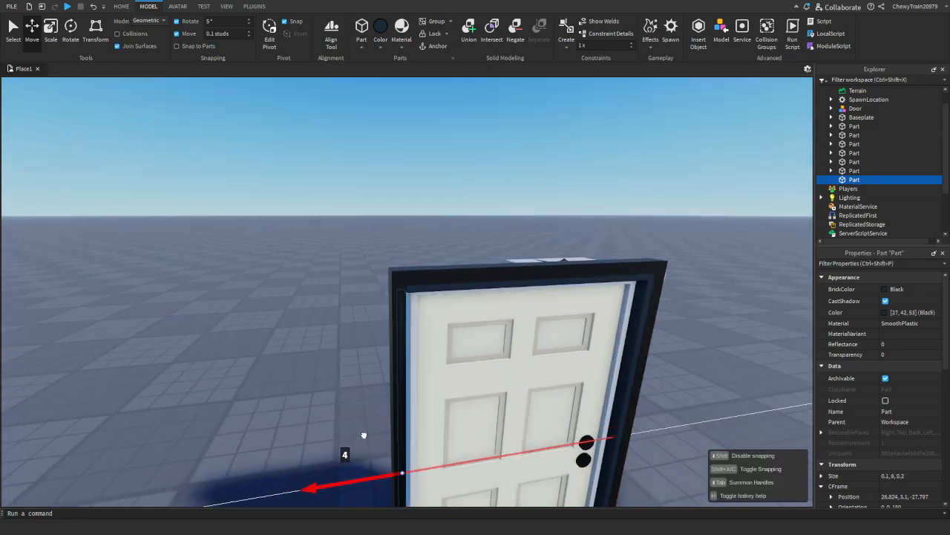
Select the outer frame's top piece and posts together and nudge them slightly.
{"action": "left_click", "coordinate": [401, 290]}
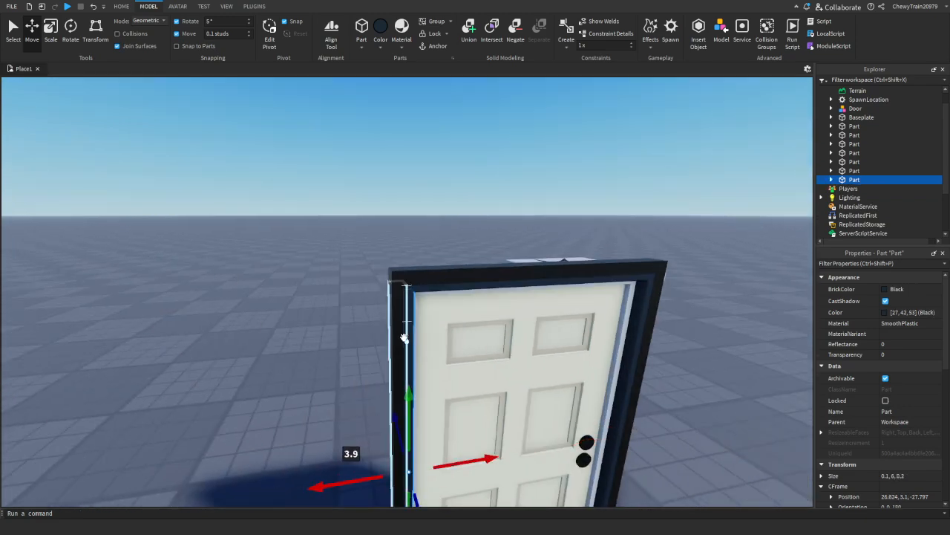
{"action": "left_click", "coordinate": [417, 269], "text": "ctrl"}
{"action": "left_click", "coordinate": [658, 306], "text": "ctrl"}
{"action": "key", "text": "e"}
{"action": "right_click_drag", "start_coordinate": [661, 311], "coordinate": [661, 311]}
{"action": "left_click_drag", "start_coordinate": [474, 348], "coordinate": [482, 354]}
{"action": "left_click", "coordinate": [548, 357]}
{"action": "right_click_drag", "start_coordinate": [548, 356], "coordinate": [549, 360]}
{"action": "key", "text": "q"}
{"action": "key", "text": "s"}
{"action": "key", "text": "w"}
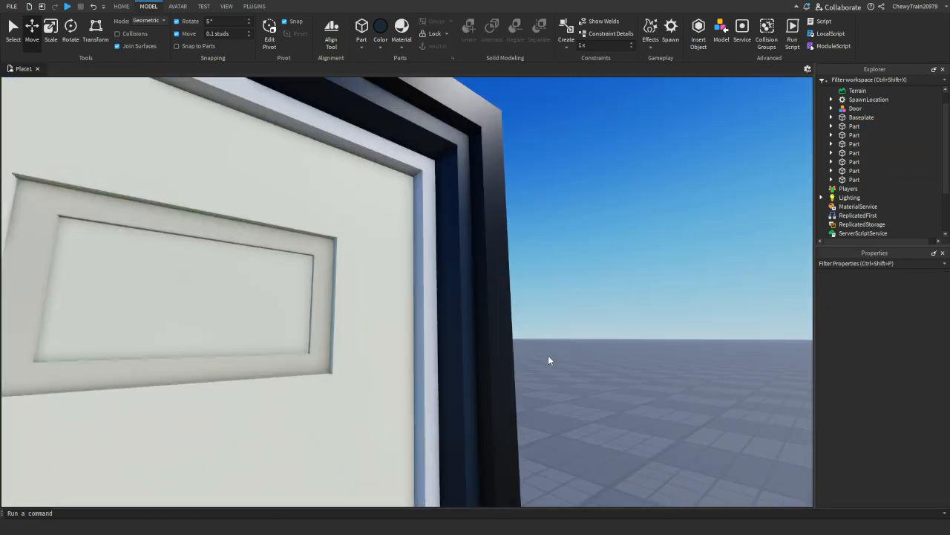
Duplicate the knob-side upright inner strip and reduce the copy's depth to 0.1 studs.
{"action": "left_click", "coordinate": [464, 278]}
{"action": "key", "text": "s"}
{"action": "key", "text": "ctrl+3"}
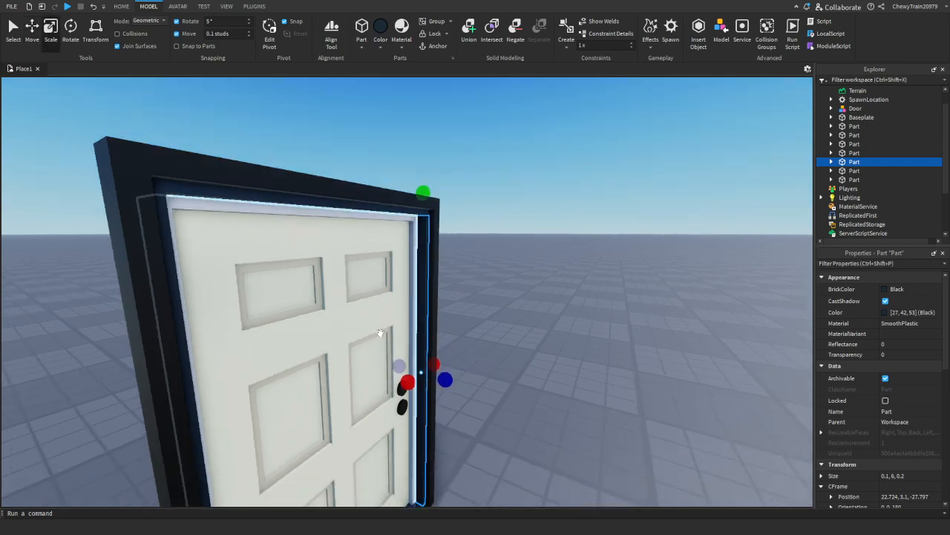
{"action": "scroll", "coordinate": [379, 333], "scroll_direction": "up", "scroll_amount": 3}
{"action": "left_click", "coordinate": [513, 319]}
{"action": "key", "text": "d"}
{"action": "right_click_drag", "start_coordinate": [513, 319], "coordinate": [513, 319]}
{"action": "left_click", "coordinate": [452, 290]}
{"action": "left_click", "coordinate": [452, 290]}
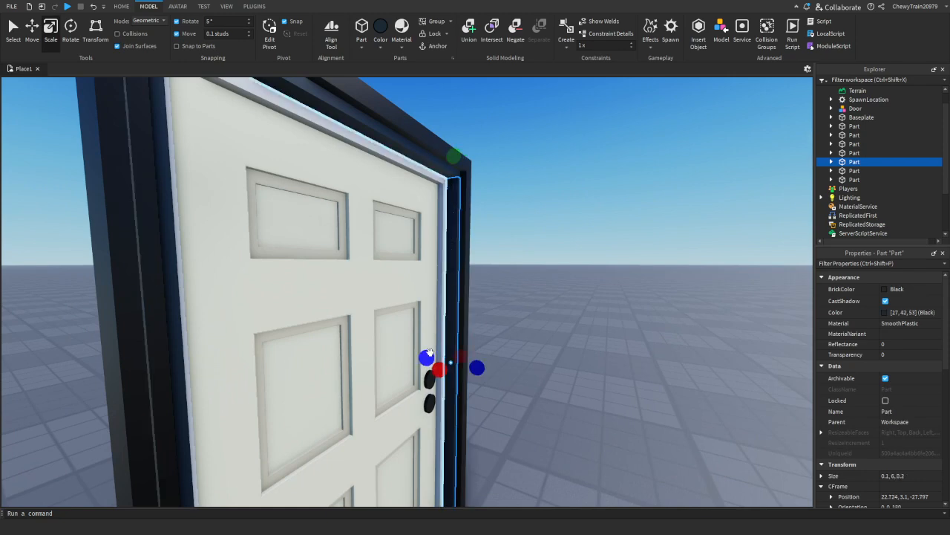
{"action": "key", "text": "ctrl+d"}
{"action": "left_click_drag", "start_coordinate": [428, 356], "coordinate": [433, 356]}
Set the move increment to 0.05 studs and shift the thin bar back 0.05 studs to centre it in the strip's depth.
{"action": "key", "text": "ctrl+2"}
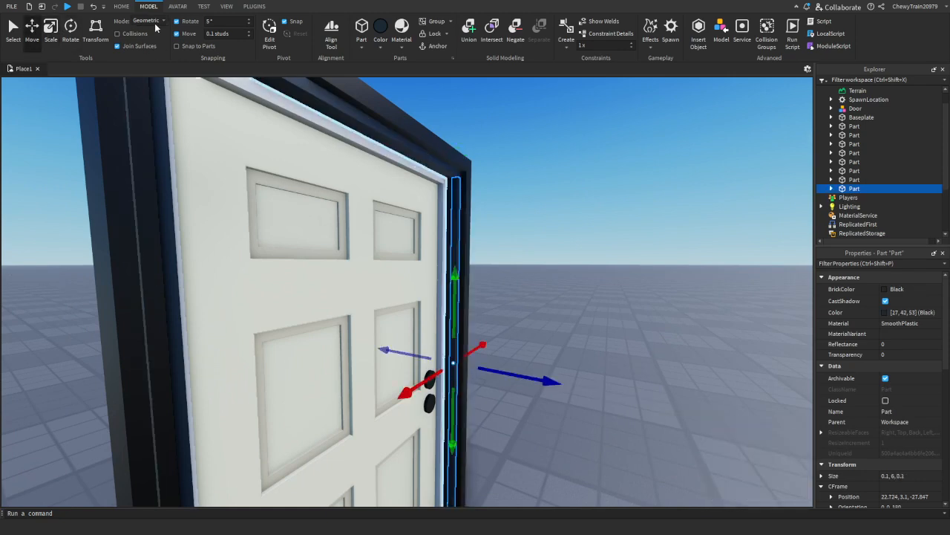
{"action": "left_click", "coordinate": [232, 38]}
{"action": "type", "text": "0.05"}
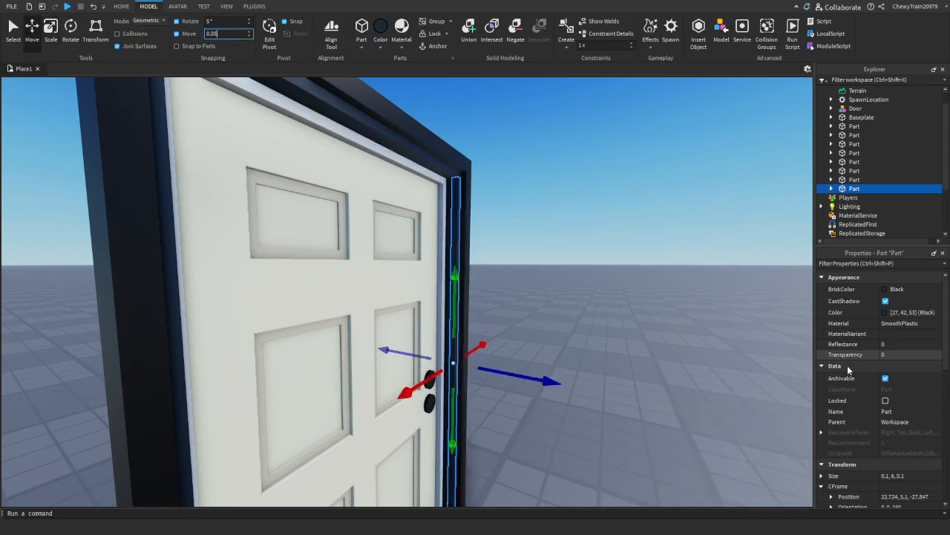
{"action": "left_click_drag", "start_coordinate": [518, 374], "coordinate": [512, 375]}
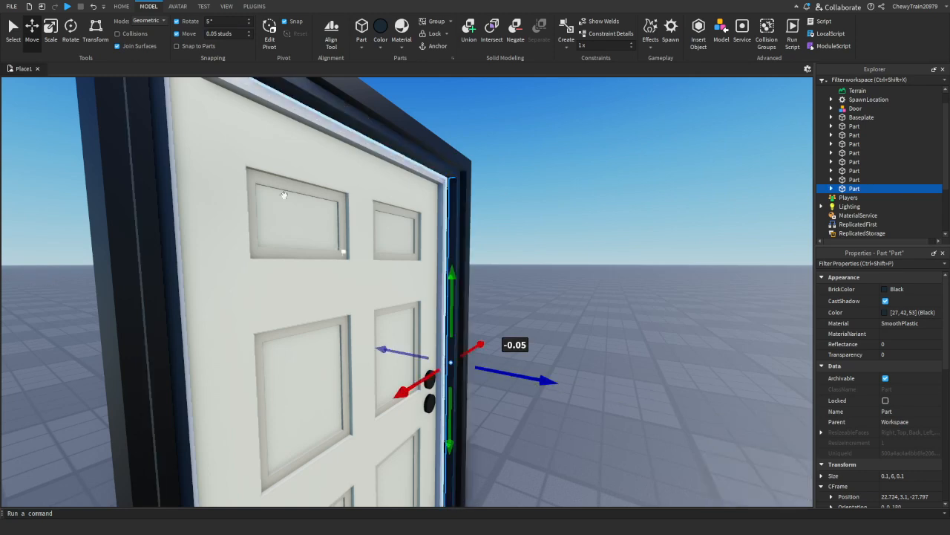
Try to move the thin bar toward the opposite post with a 0.45-stud move increment.
{"action": "key", "text": "d"}
{"action": "key", "text": "d"}
{"action": "right_click_drag", "start_coordinate": [421, 254], "coordinate": [419, 255]}
{"action": "key", "text": "s"}
{"action": "left_click", "coordinate": [221, 32]}
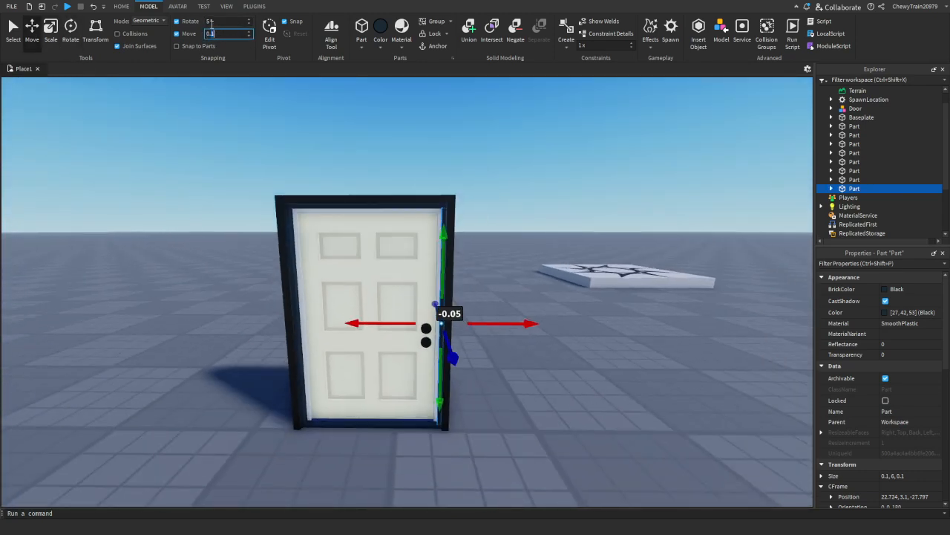
{"action": "type", "text": "0.45"}
{"action": "left_click_drag", "start_coordinate": [398, 328], "coordinate": [252, 326]}
{"action": "key", "text": "w"}
{"action": "right_click_drag", "start_coordinate": [252, 326], "coordinate": [320, 320]}
{"action": "key", "text": "s"}
{"action": "key", "text": "ctrl+z"}
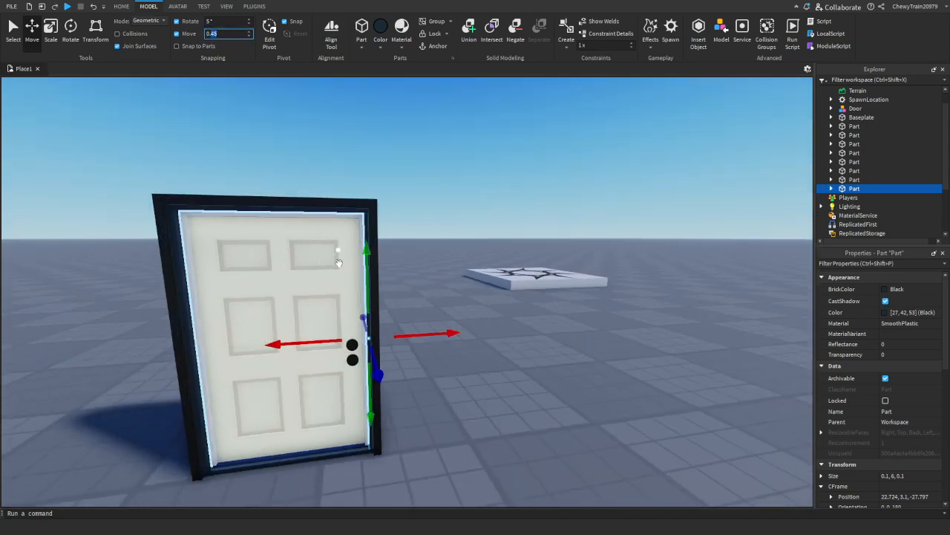
Move the thin bar 3.85 studs to the opposite side and space it and five duplicates 0.55 studs apart across the door.
{"action": "left_click_drag", "start_coordinate": [320, 346], "coordinate": [250, 346]}
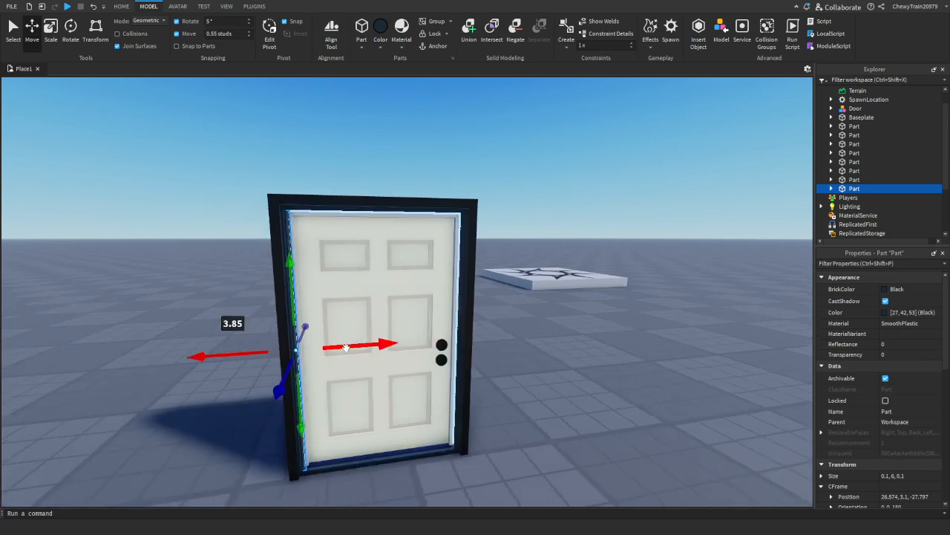
{"action": "left_click_drag", "start_coordinate": [346, 347], "coordinate": [481, 332]}
{"action": "key", "text": "ctrl+d"}
{"action": "key", "text": "ctrl+d"}
{"action": "key", "text": "ctrl+d"}
{"action": "key", "text": "ctrl+d"}
{"action": "key", "text": "ctrl+d"}
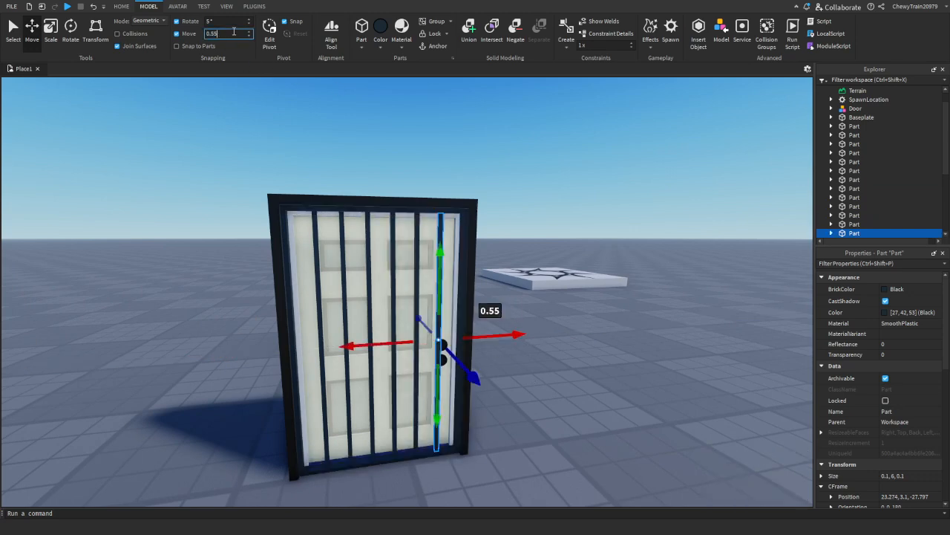
Make a horizontal crossbar 4 studs wide from a duplicated upright bar and place it 1 stud below the inner top strip.
{"action": "left_click", "coordinate": [343, 223]}
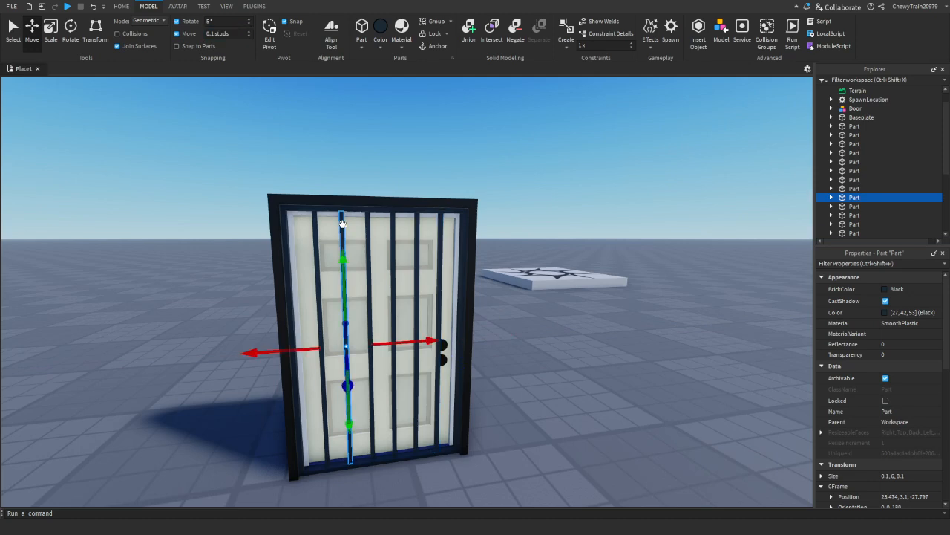
{"action": "left_click_drag", "start_coordinate": [351, 481], "coordinate": [351, 474]}
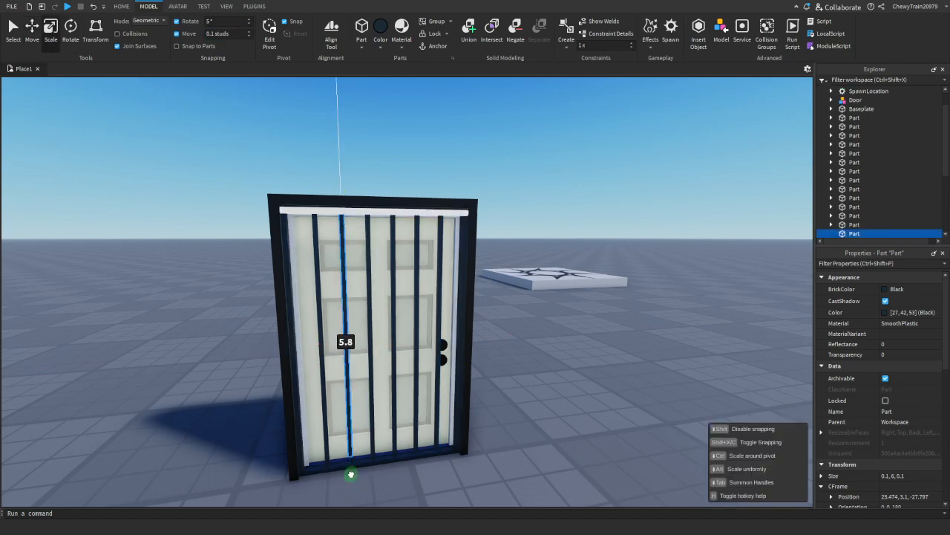
{"action": "left_click_drag", "start_coordinate": [356, 242], "coordinate": [390, 215]}
{"action": "key", "text": "d"}
{"action": "key", "text": "a"}
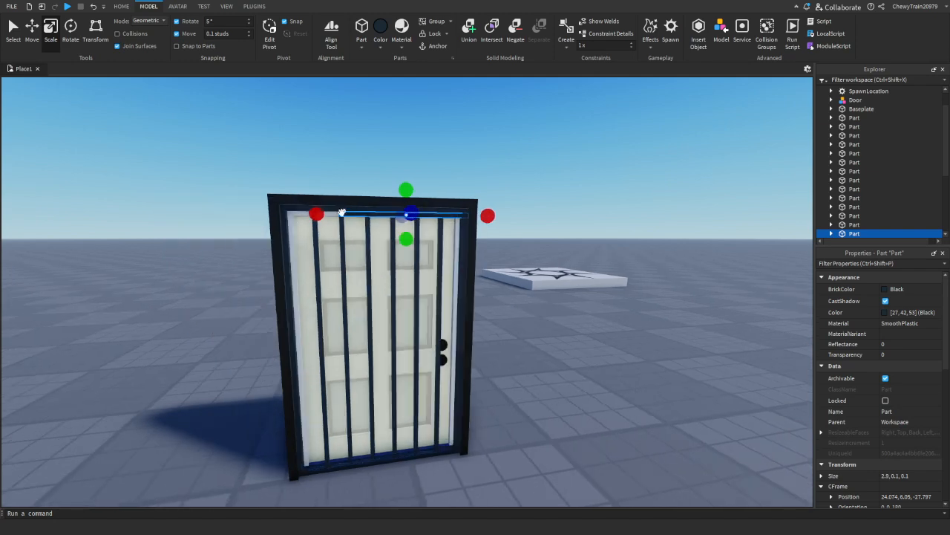
{"action": "left_click_drag", "start_coordinate": [317, 213], "coordinate": [260, 218]}
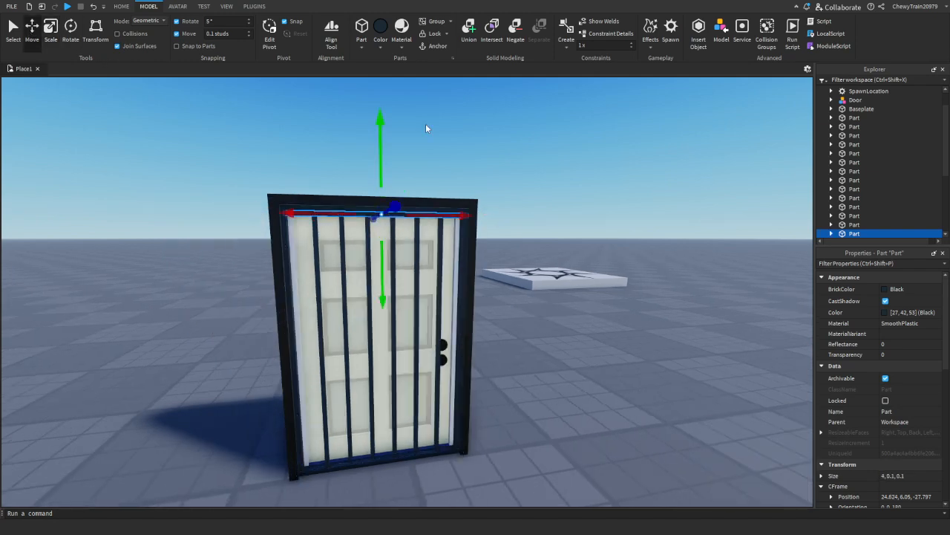
{"action": "left_click_drag", "start_coordinate": [380, 139], "coordinate": [380, 134]}
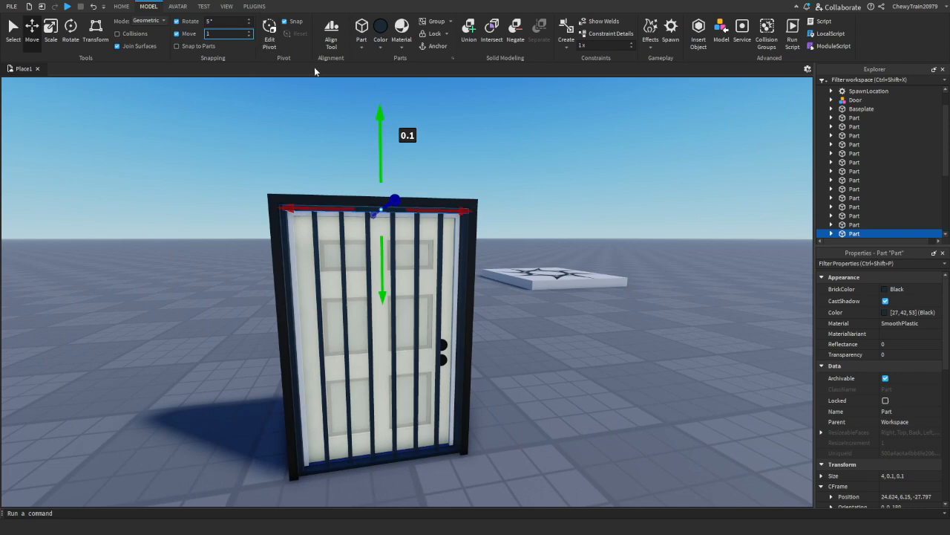
{"action": "left_click_drag", "start_coordinate": [379, 147], "coordinate": [378, 190]}
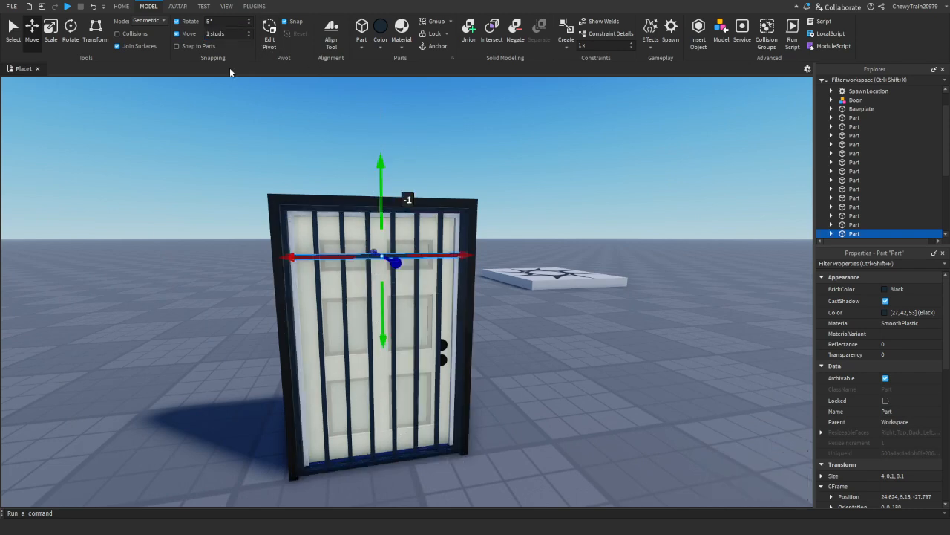
Duplicate the crossbar, move the copy down 5.1 studs to the door's base and raise it 1 stud.
{"action": "type", "text": "-"}
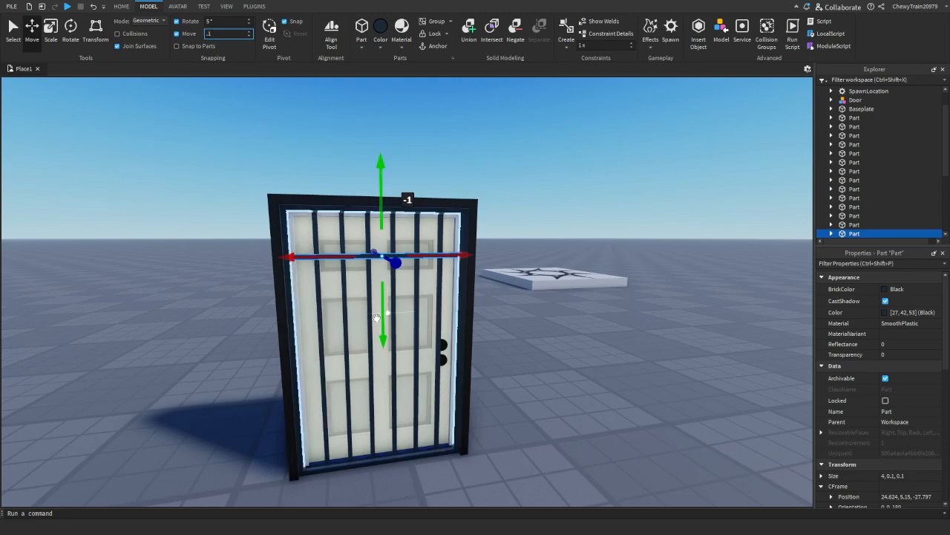
{"action": "left_click_drag", "start_coordinate": [380, 307], "coordinate": [373, 190]}
{"action": "right_click_drag", "start_coordinate": [372, 192], "coordinate": [372, 175]}
{"action": "key", "text": "s"}
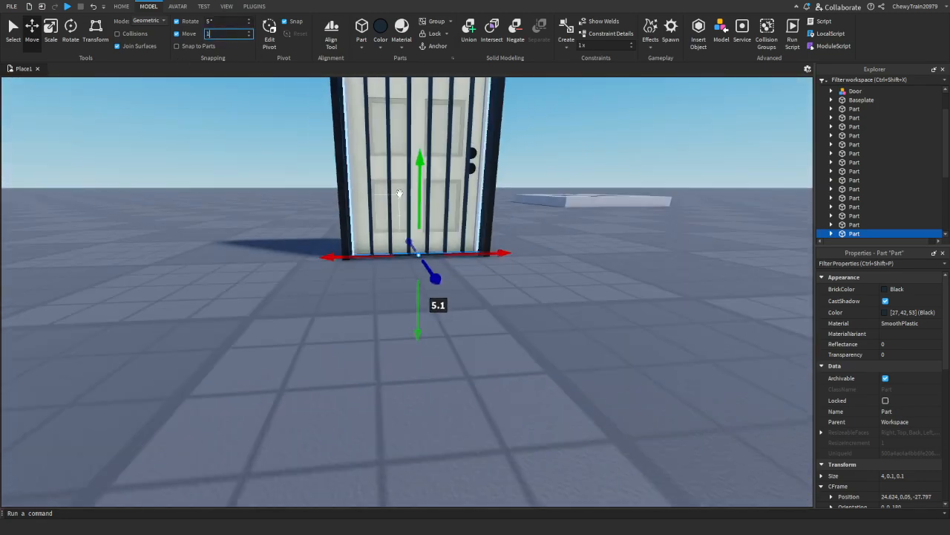
{"action": "left_click_drag", "start_coordinate": [420, 195], "coordinate": [418, 145]}
{"action": "right_click_drag", "start_coordinate": [418, 145], "coordinate": [470, 160]}
{"action": "key", "text": "w"}
{"action": "key", "text": "s"}
Set the move increment to 0.2 studs, raise the upper crossbar 0.2 studs and lower the bottom crossbar by one increment.
{"action": "left_click", "coordinate": [470, 164]}
{"action": "key", "text": "s"}
{"action": "key", "text": "d"}
{"action": "key", "text": "w"}
{"action": "key", "text": "w"}
{"action": "key", "text": "a"}
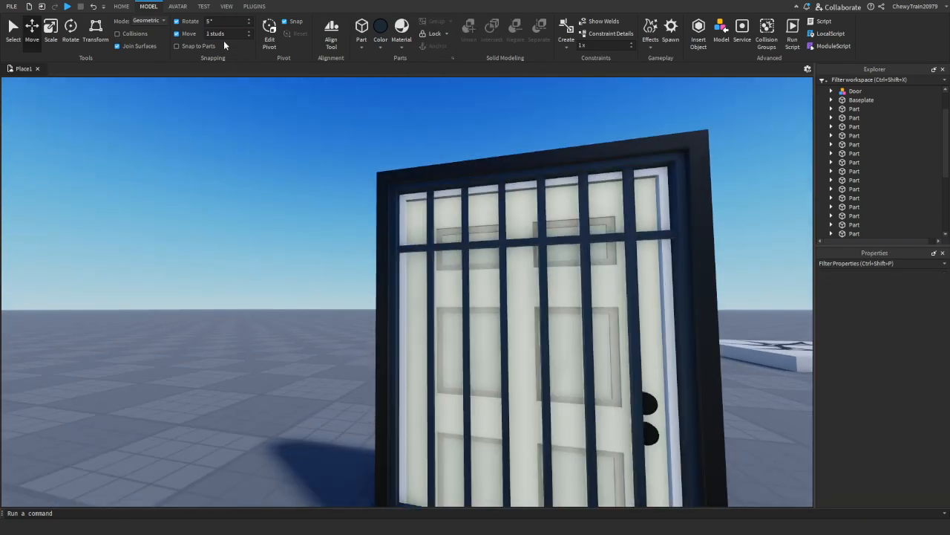
{"action": "left_click", "coordinate": [465, 242]}
{"action": "left_click", "coordinate": [479, 244]}
{"action": "left_click_drag", "start_coordinate": [525, 189], "coordinate": [526, 175]}
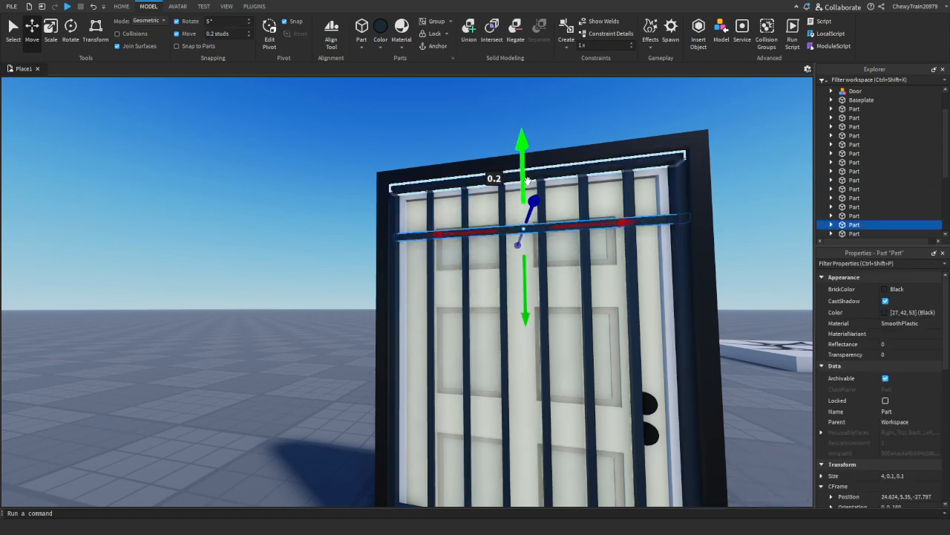
{"action": "right_click_drag", "start_coordinate": [523, 178], "coordinate": [523, 178]}
{"action": "key", "text": "s"}
{"action": "left_click", "coordinate": [402, 392]}
{"action": "left_click_drag", "start_coordinate": [408, 328], "coordinate": [409, 337]}
{"action": "key", "text": "d"}
Duplicate the upright bar nearest the door knobs and widen the copy to 0.6 studs toward the frame post.
{"action": "left_click", "coordinate": [355, 250]}
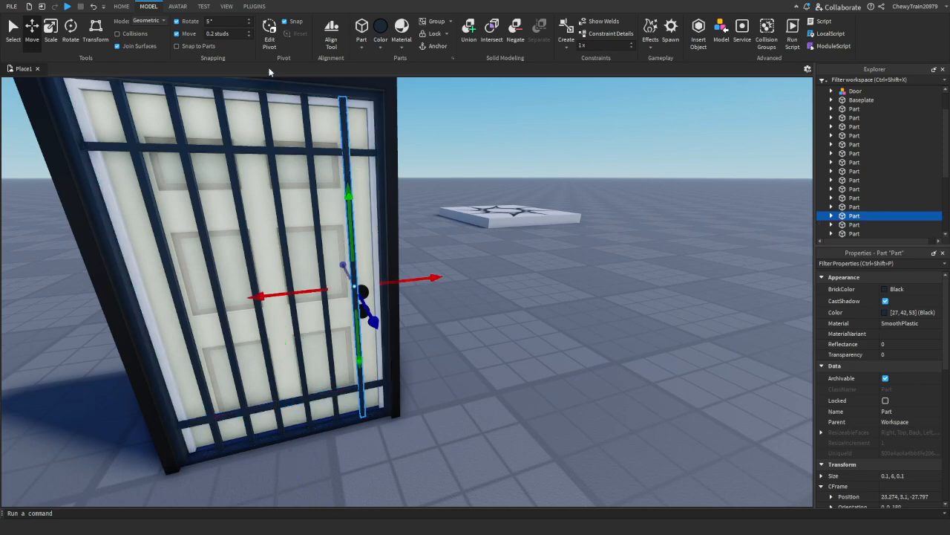
{"action": "left_click", "coordinate": [62, 34]}
{"action": "left_click_drag", "start_coordinate": [379, 282], "coordinate": [405, 280]}
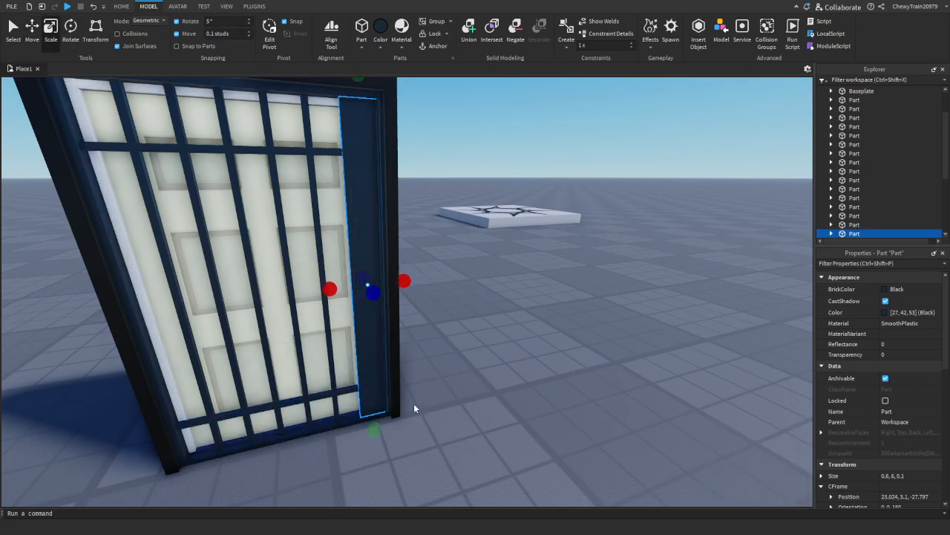
Shorten the widened bar from both ends to leave a small lock plate at knob height.
{"action": "left_click_drag", "start_coordinate": [377, 428], "coordinate": [373, 354]}
{"action": "right_click_drag", "start_coordinate": [373, 349], "coordinate": [369, 297]}
{"action": "left_click_drag", "start_coordinate": [359, 194], "coordinate": [373, 348]}
{"action": "key", "text": "s"}
{"action": "right_click_drag", "start_coordinate": [421, 333], "coordinate": [421, 331]}
{"action": "key", "text": "w"}
{"action": "right_click_drag", "start_coordinate": [562, 362], "coordinate": [562, 361]}
{"action": "scroll", "coordinate": [563, 361], "scroll_direction": "up", "scroll_amount": 1}
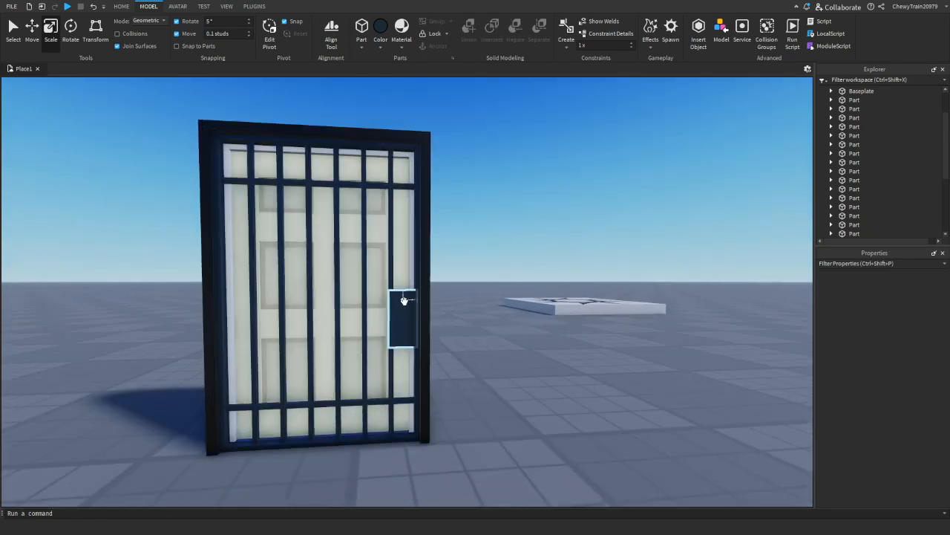
Set the lock plate's height to 1.3 studs and its width to 0.5 studs.
{"action": "left_click", "coordinate": [404, 299]}
{"action": "left_click_drag", "start_coordinate": [403, 269], "coordinate": [403, 263]}
{"action": "left_click_drag", "start_coordinate": [359, 317], "coordinate": [363, 317]}
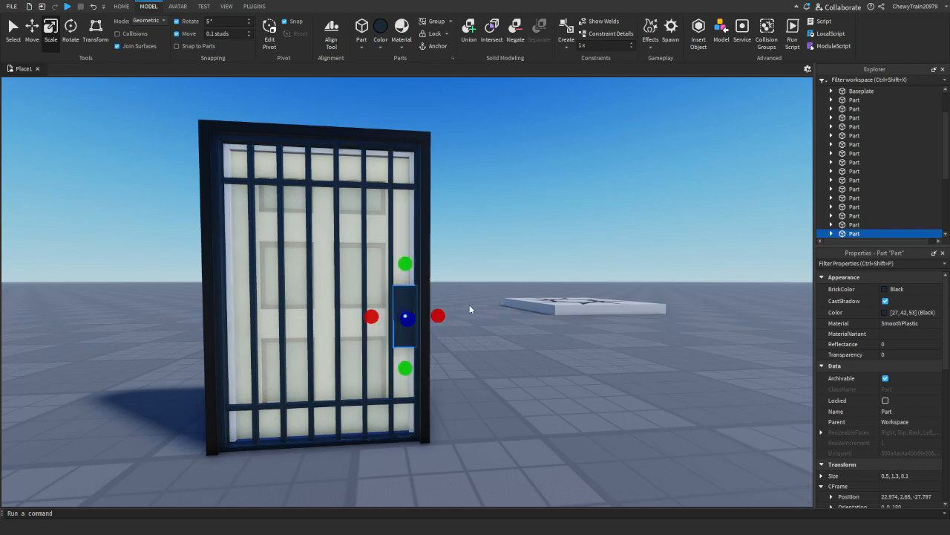
{"action": "left_click_drag", "start_coordinate": [436, 316], "coordinate": [438, 317]}
{"action": "left_click", "coordinate": [486, 288]}
Insert a single cylinder on the ground beside the door and tip it onto its side.
{"action": "key", "text": "s"}
{"action": "right_click_drag", "start_coordinate": [486, 288], "coordinate": [486, 288]}
{"action": "key", "text": "s"}
{"action": "key", "text": "d"}
{"action": "key", "text": "a"}
{"action": "key", "text": "w"}
{"action": "key", "text": "w"}
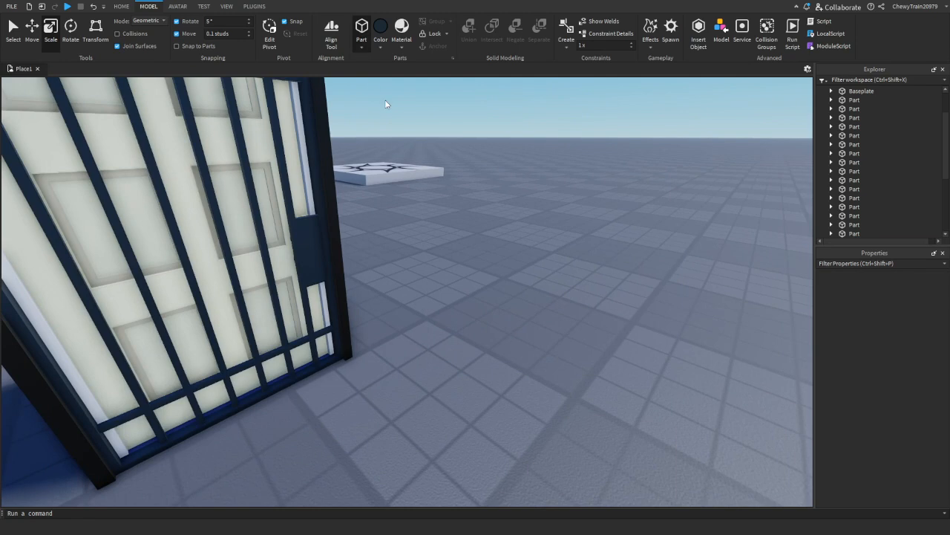
{"action": "left_click", "coordinate": [429, 177]}
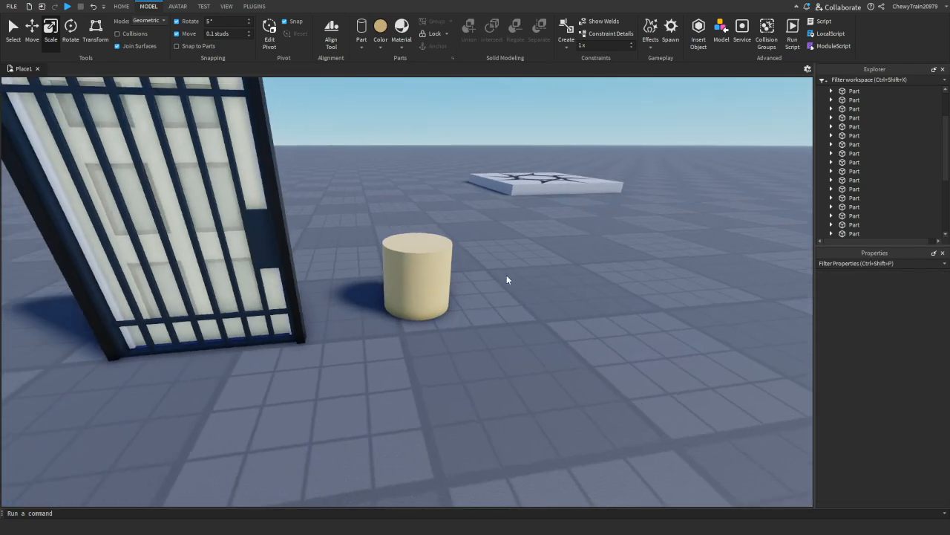
{"action": "left_click_drag", "start_coordinate": [433, 262], "coordinate": [420, 262]}
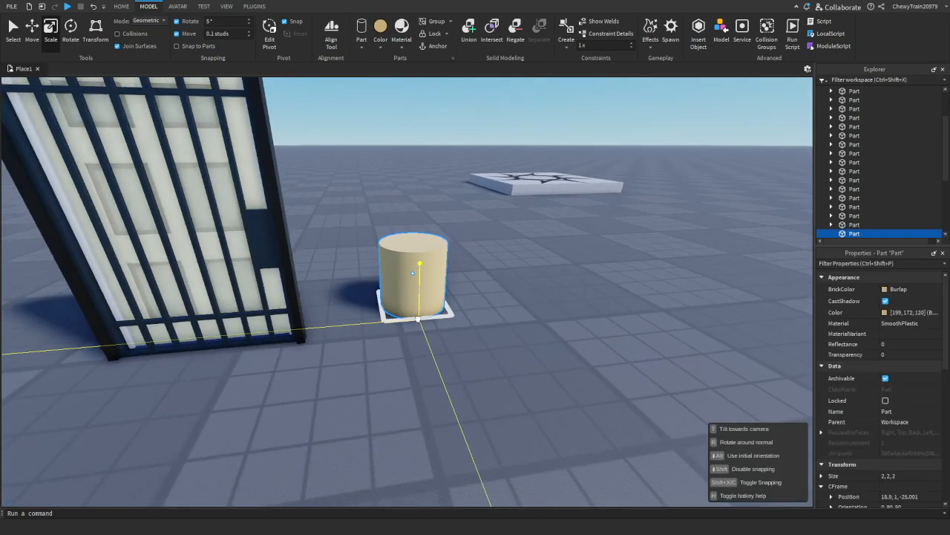
{"action": "left_click", "coordinate": [367, 34]}
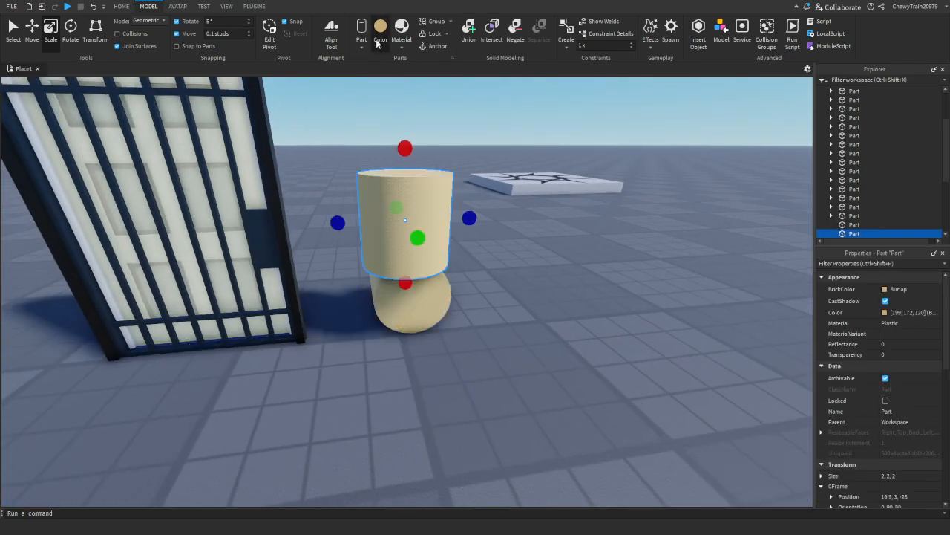
{"action": "key", "text": "Delete"}
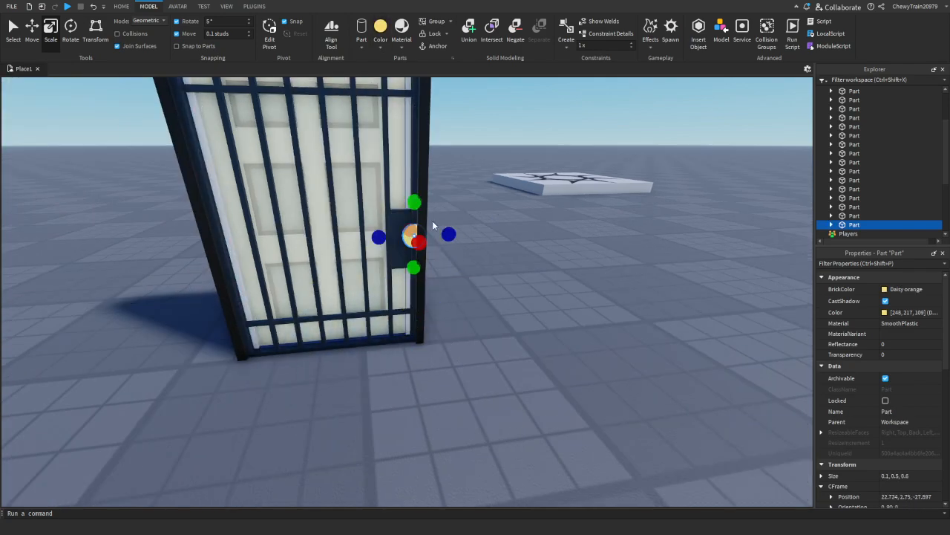
Reduce the yellow disc's width and height and place it low on the lock plate.
{"action": "left_click_drag", "start_coordinate": [449, 234], "coordinate": [431, 236]}
{"action": "left_click_drag", "start_coordinate": [403, 202], "coordinate": [403, 209]}
{"action": "right_click_drag", "start_coordinate": [403, 209], "coordinate": [403, 208]}
{"action": "left_click", "coordinate": [392, 178]}
{"action": "left_click", "coordinate": [259, 164]}
{"action": "left_click_drag", "start_coordinate": [235, 170], "coordinate": [218, 177]}
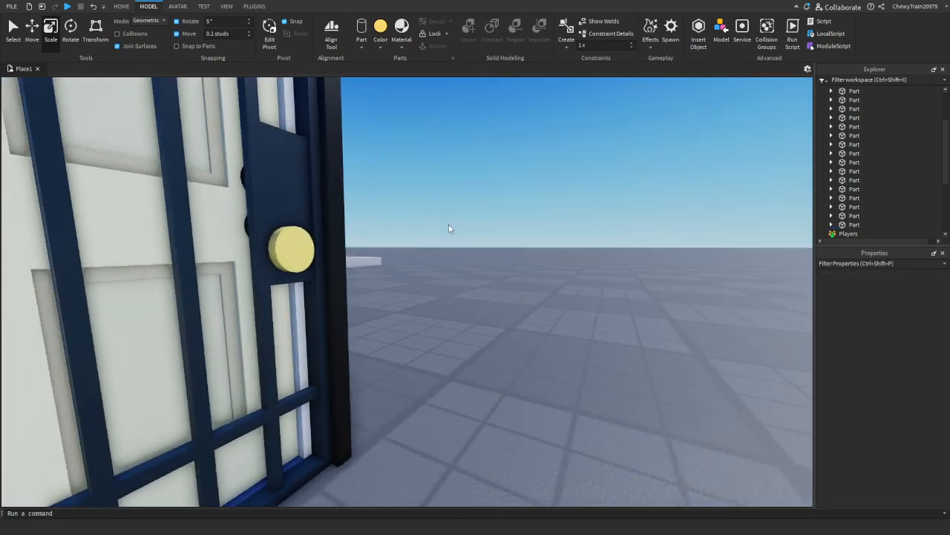
Set the increment to 0.02 studs and thin the lock plate by one increment on both its front and back faces.
{"action": "right_click_drag", "start_coordinate": [448, 229], "coordinate": [490, 205]}
{"action": "left_click", "coordinate": [464, 216]}
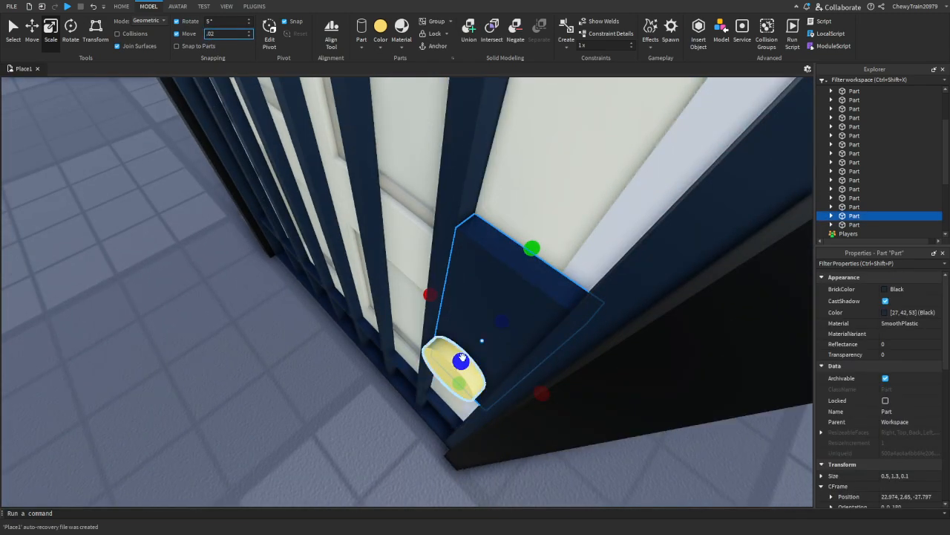
{"action": "right_click_drag", "start_coordinate": [462, 358], "coordinate": [461, 357]}
{"action": "left_click_drag", "start_coordinate": [394, 382], "coordinate": [399, 377]}
{"action": "right_click_drag", "start_coordinate": [400, 377], "coordinate": [395, 375]}
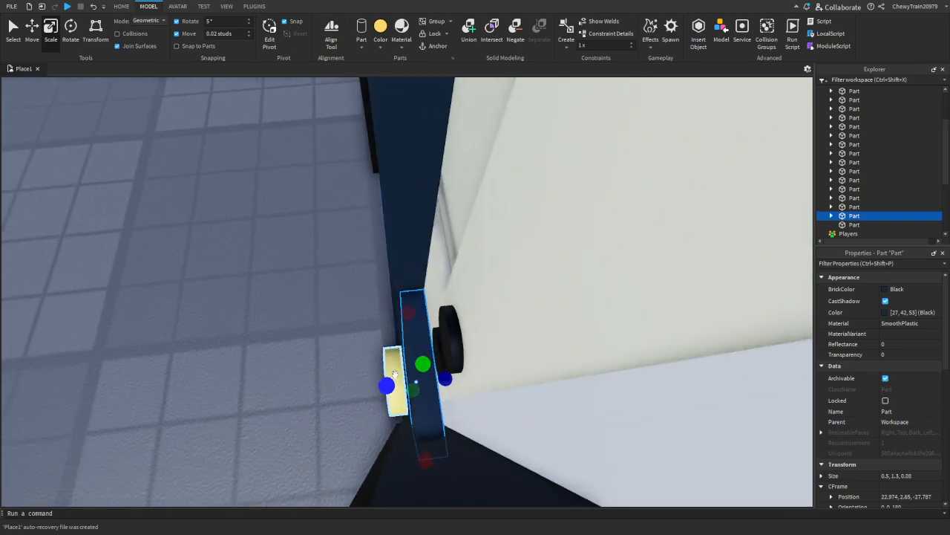
{"action": "left_click_drag", "start_coordinate": [451, 380], "coordinate": [443, 379]}
{"action": "right_click_drag", "start_coordinate": [442, 379], "coordinate": [446, 379]}
{"action": "left_click", "coordinate": [752, 381]}
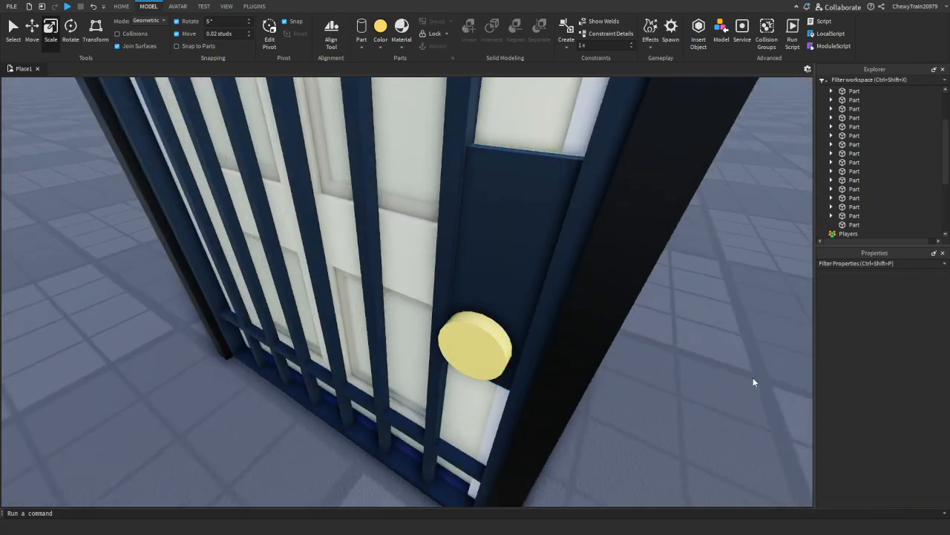
{"action": "right_click_drag", "start_coordinate": [753, 382], "coordinate": [753, 382]}
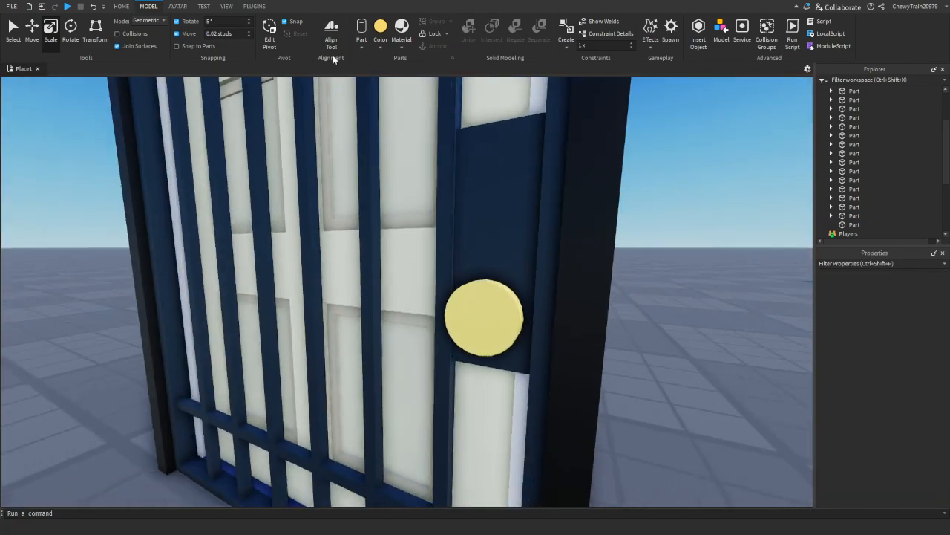
Reposition the yellow disc on the lock plate, and set its width to 0.35 studs using a 0.05-stud increment.
{"action": "left_click", "coordinate": [488, 325]}
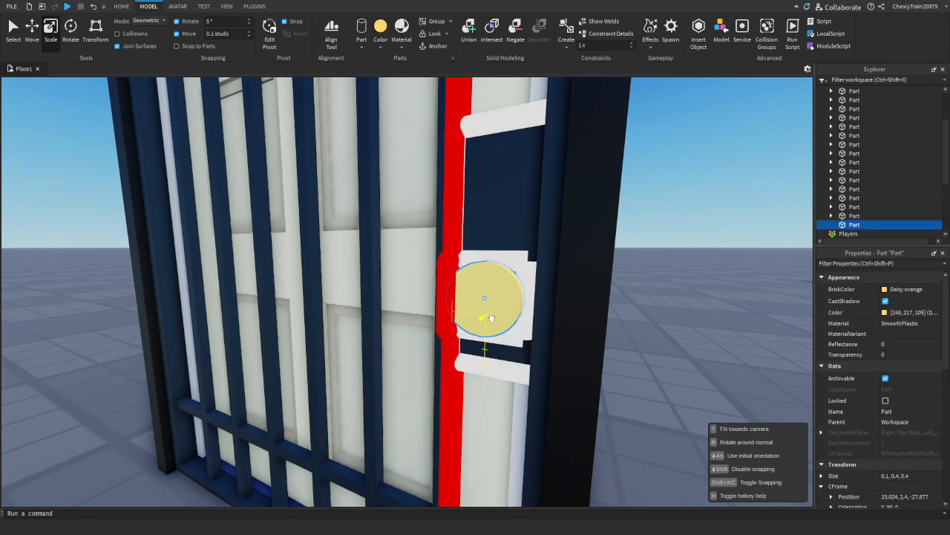
{"action": "left_click_drag", "start_coordinate": [491, 318], "coordinate": [491, 318]}
{"action": "right_click_drag", "start_coordinate": [491, 318], "coordinate": [493, 316]}
{"action": "left_click_drag", "start_coordinate": [441, 288], "coordinate": [452, 286]}
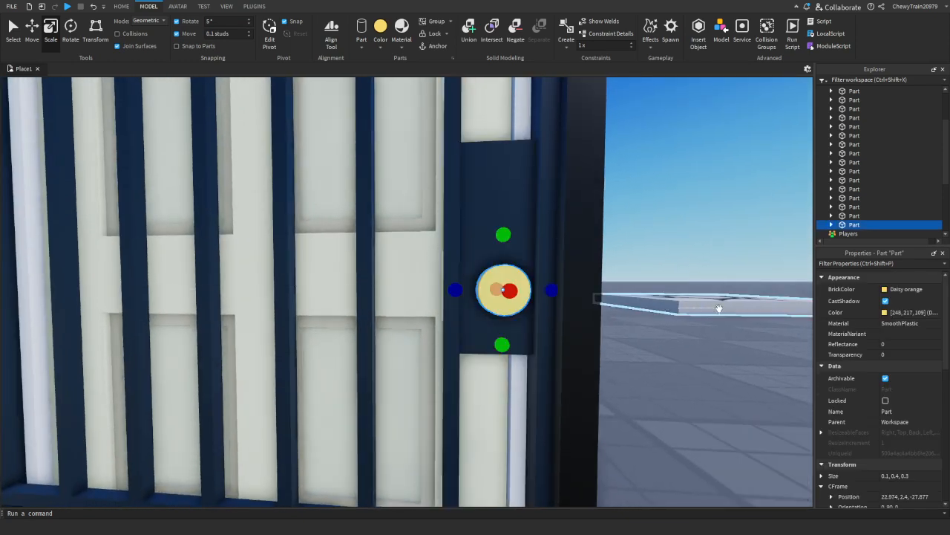
{"action": "left_click", "coordinate": [719, 309]}
{"action": "right_click_drag", "start_coordinate": [612, 301], "coordinate": [610, 300]}
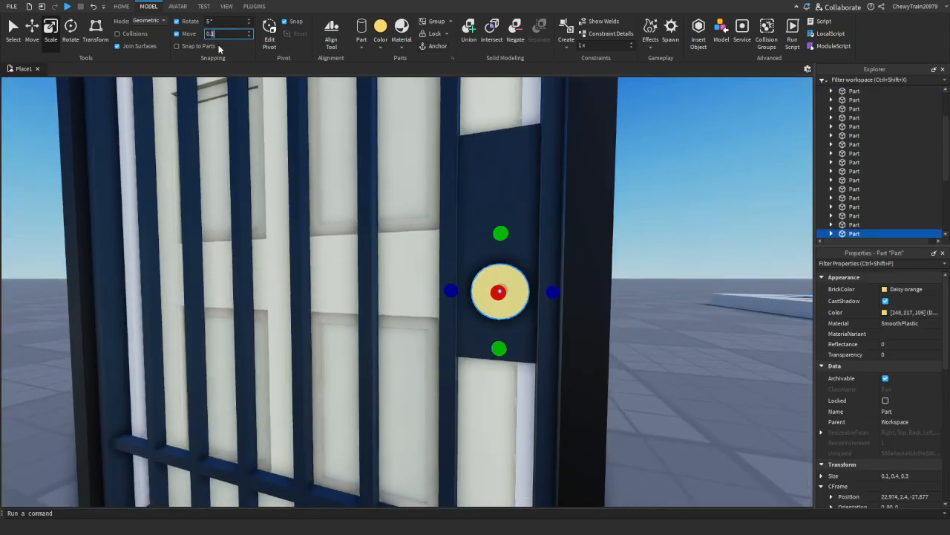
{"action": "left_click_drag", "start_coordinate": [450, 288], "coordinate": [443, 287]}
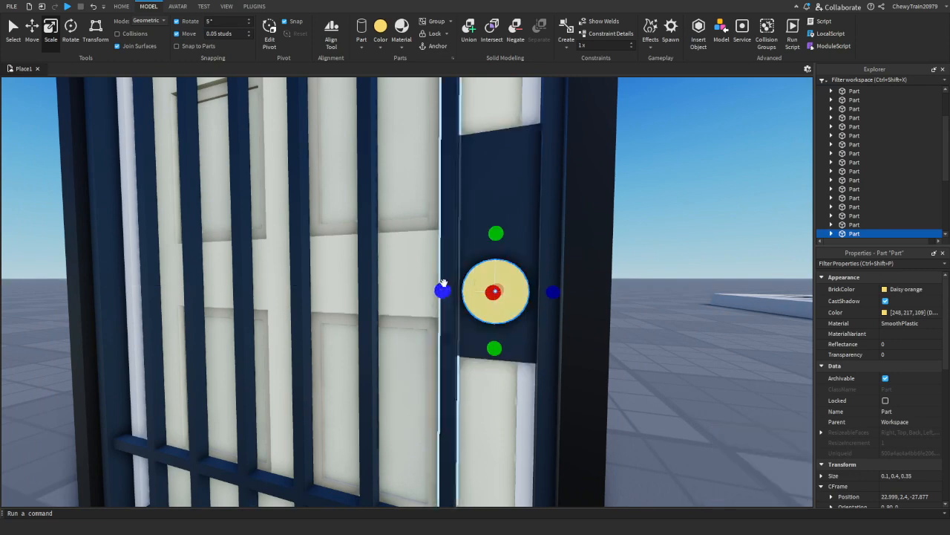
Set the increment to 0.02 studs and thin the yellow disc to 0.02 studs.
{"action": "right_click_drag", "start_coordinate": [504, 302], "coordinate": [506, 304]}
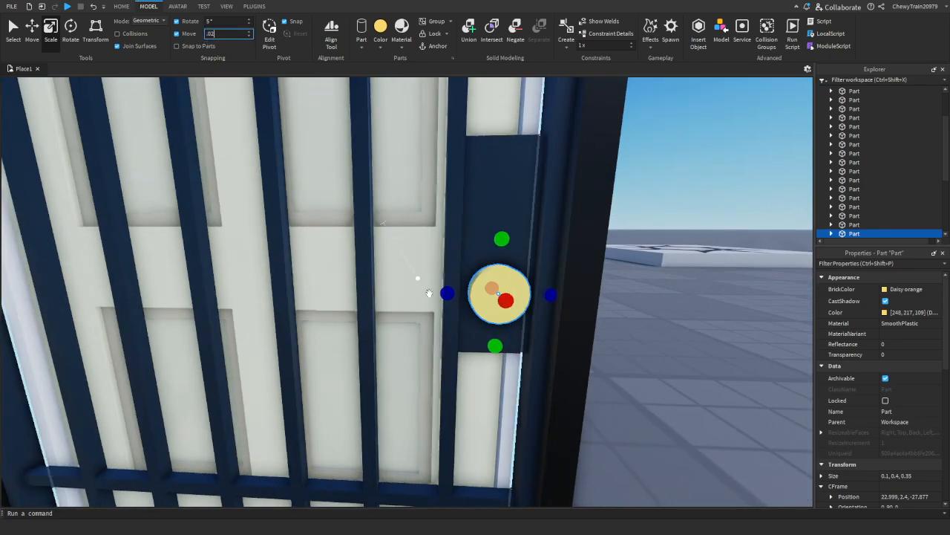
{"action": "left_click_drag", "start_coordinate": [509, 294], "coordinate": [506, 292]}
{"action": "left_click", "coordinate": [637, 290]}
{"action": "right_click_drag", "start_coordinate": [637, 289], "coordinate": [637, 290]}
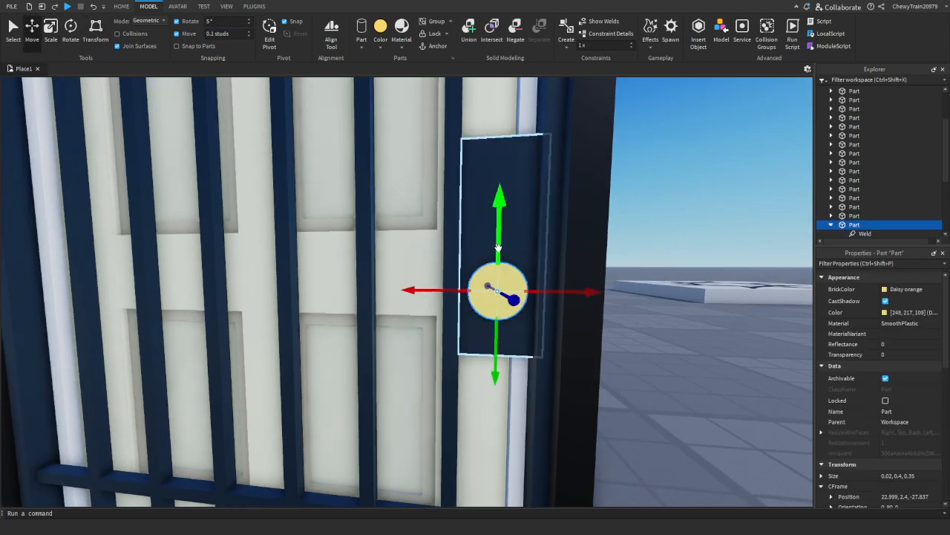
Duplicate the yellow disc so that two discs sit on the lock plate, one 0.5 studs above the other.
{"action": "left_click_drag", "start_coordinate": [498, 248], "coordinate": [501, 297]}
{"action": "key", "text": "ctrl+d"}
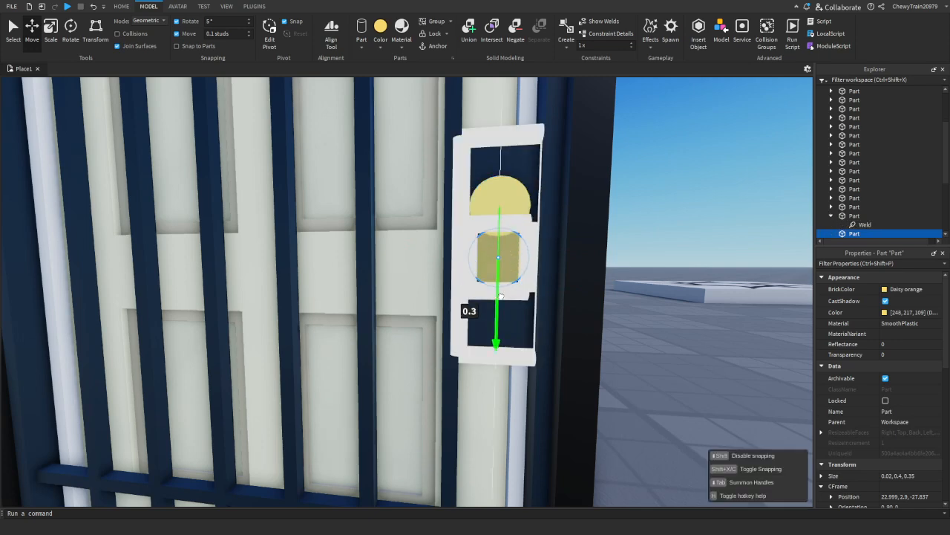
{"action": "left_click_drag", "start_coordinate": [502, 335], "coordinate": [502, 335]}
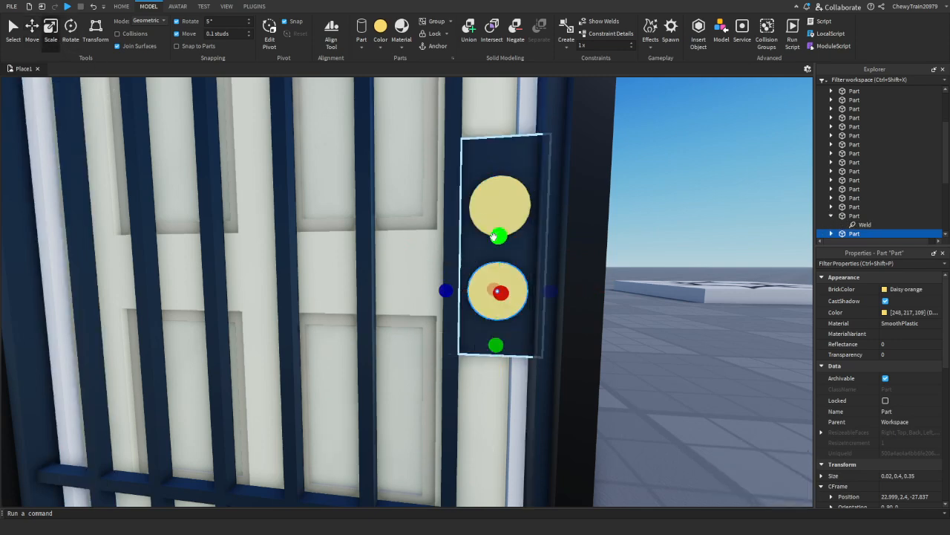
Scale both discs on the lock plate down to a height of 0.2 studs.
{"action": "left_click_drag", "start_coordinate": [493, 236], "coordinate": [495, 146]}
{"action": "left_click", "coordinate": [642, 216]}
{"action": "left_click", "coordinate": [520, 221]}
{"action": "left_click_drag", "start_coordinate": [498, 280], "coordinate": [498, 262]}
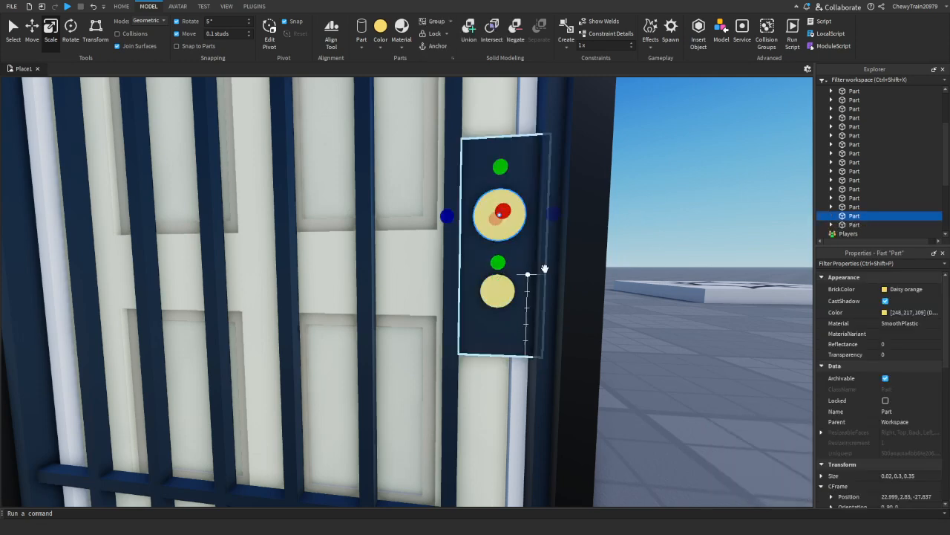
{"action": "left_click", "coordinate": [603, 254]}
{"action": "scroll", "coordinate": [603, 255], "scroll_direction": "down", "scroll_amount": 8}
{"action": "left_click", "coordinate": [603, 255]}
{"action": "scroll", "coordinate": [389, 236], "scroll_direction": "up", "scroll_amount": 10}
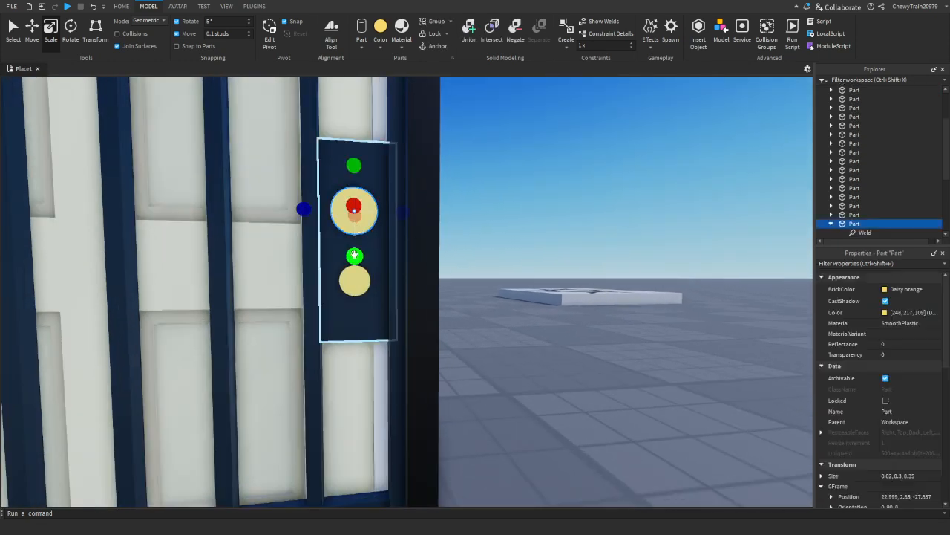
{"action": "left_click", "coordinate": [571, 227]}
{"action": "scroll", "coordinate": [571, 227], "scroll_direction": "down", "scroll_amount": 10}
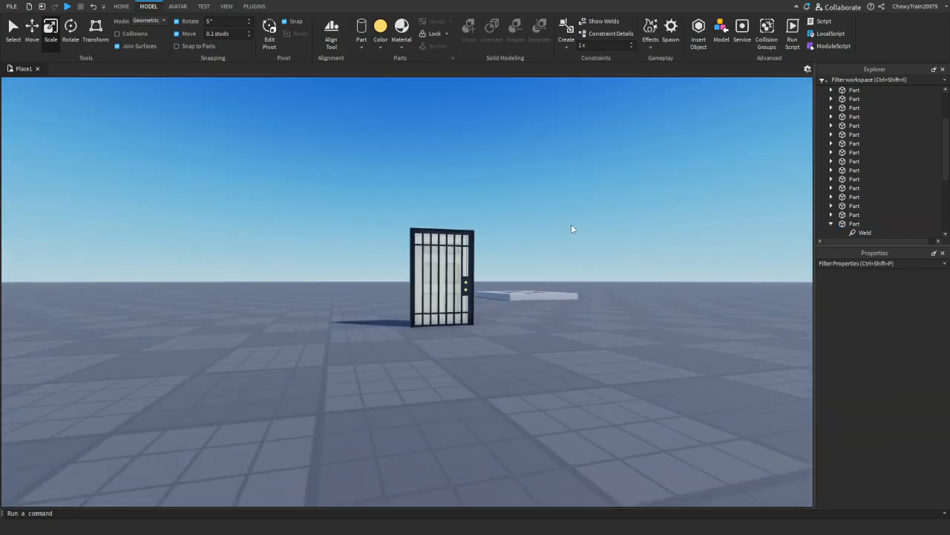
{"action": "scroll", "coordinate": [571, 227], "scroll_direction": "up", "scroll_amount": 10}
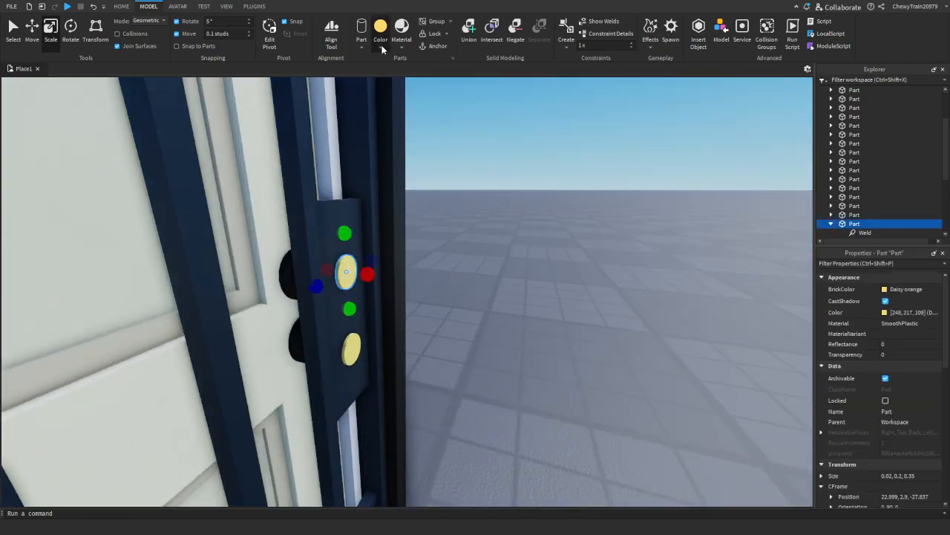
Recolour the upper disc light grey and move the lower yellow disc 0.1 studs closer to it.
{"action": "left_click", "coordinate": [470, 195]}
{"action": "scroll", "coordinate": [484, 185], "scroll_direction": "down", "scroll_amount": 10}
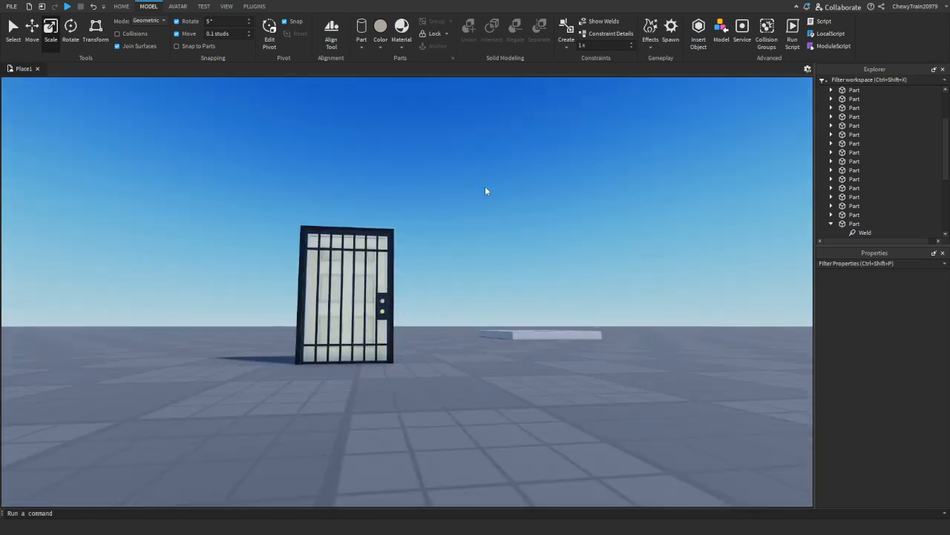
{"action": "scroll", "coordinate": [446, 186], "scroll_direction": "up", "scroll_amount": 5}
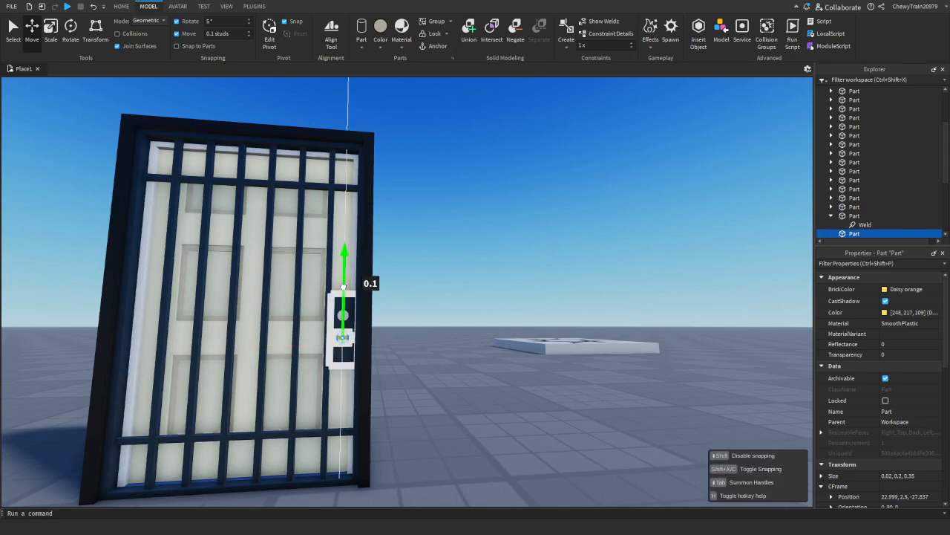
{"action": "right_click_drag", "start_coordinate": [359, 306], "coordinate": [438, 292]}
Duplicate the complete door and gate assembly and move the copy well clear of the original.
{"action": "scroll", "coordinate": [438, 290], "scroll_direction": "down", "scroll_amount": 5}
{"action": "key", "text": "d"}
{"action": "key", "text": "s"}
{"action": "key", "text": "w"}
{"action": "scroll", "coordinate": [438, 291], "scroll_direction": "up", "scroll_amount": 5}
{"action": "scroll", "coordinate": [551, 258], "scroll_direction": "down", "scroll_amount": 6}
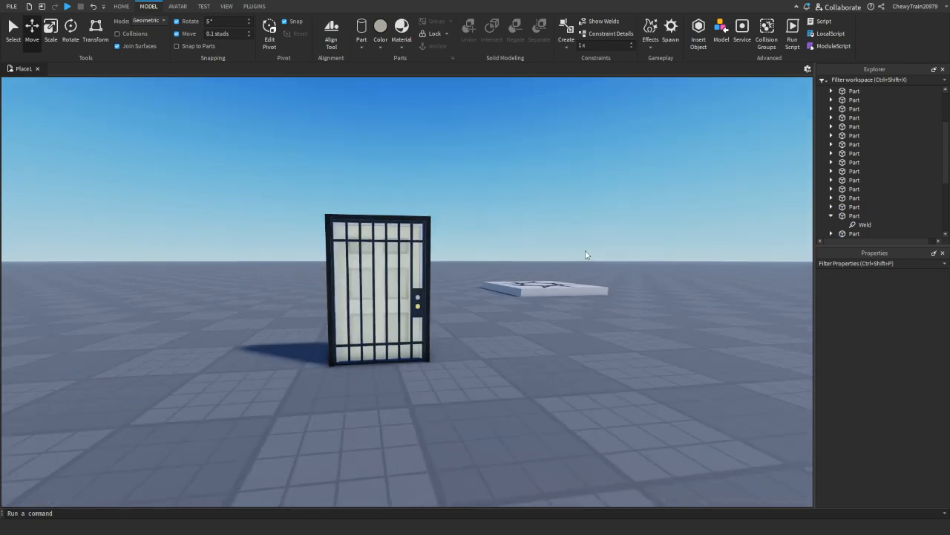
{"action": "right_click_drag", "start_coordinate": [550, 258], "coordinate": [586, 255]}
{"action": "key", "text": "w"}
{"action": "key", "text": "a"}
{"action": "scroll", "coordinate": [412, 261], "scroll_direction": "down", "scroll_amount": 2}
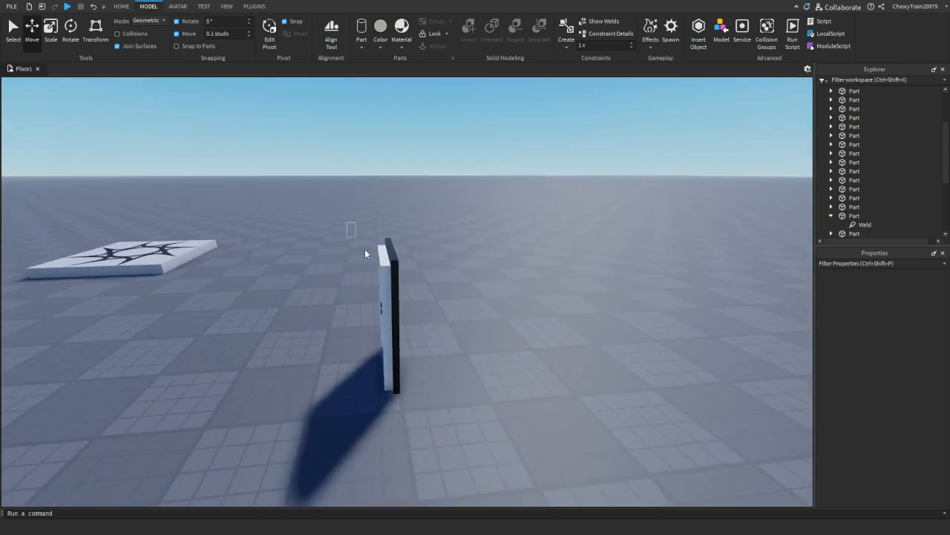
{"action": "left_click_drag", "start_coordinate": [364, 254], "coordinate": [478, 402]}
{"action": "left_click_drag", "start_coordinate": [433, 305], "coordinate": [112, 323]}
Delete the white door from the assembly left in place and group its remaining gate parts.
{"action": "left_click", "coordinate": [384, 261]}
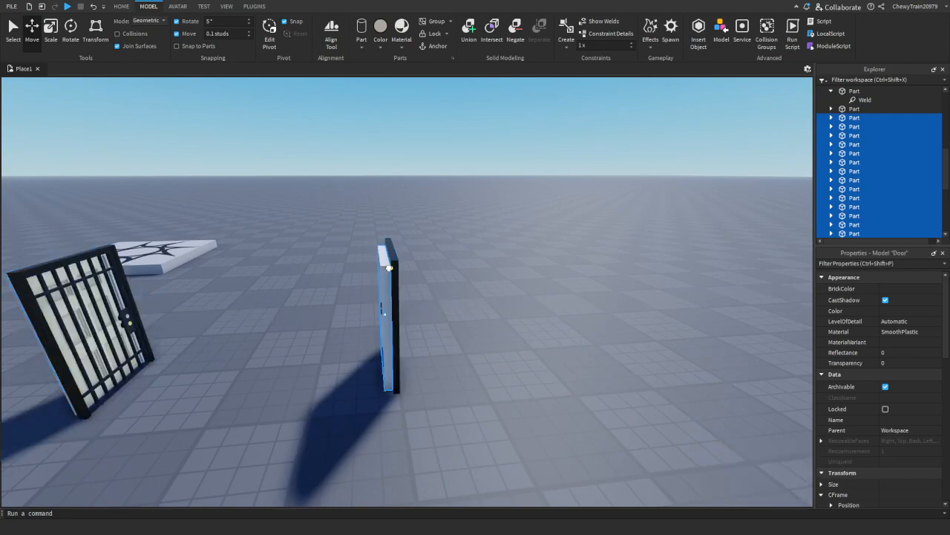
{"action": "key", "text": "Delete"}
{"action": "left_click_drag", "start_coordinate": [361, 214], "coordinate": [505, 467]}
{"action": "key", "text": "ctrl+g"}
Ungroup the doorless gate back into its separate parts.
{"action": "key", "text": "d"}
{"action": "right_click_drag", "start_coordinate": [555, 367], "coordinate": [556, 367]}
{"action": "key", "text": "s"}
{"action": "key", "text": "a"}
{"action": "key", "text": "d"}
{"action": "key", "text": "s"}
{"action": "key", "text": "w"}
{"action": "key", "text": "s"}
{"action": "right_click_drag", "start_coordinate": [425, 355], "coordinate": [425, 355]}
{"action": "left_click", "coordinate": [400, 344]}
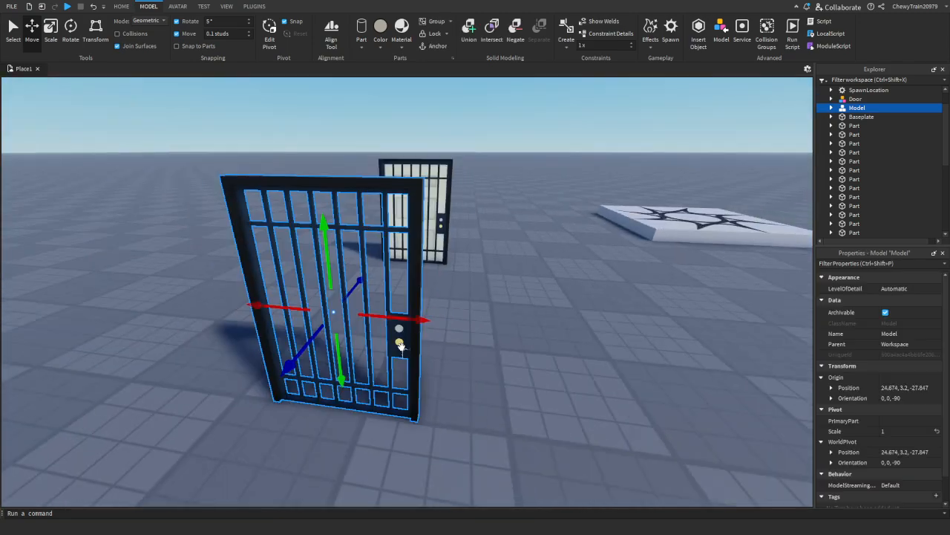
{"action": "key", "text": "ctrl+u"}
Group the doorless gate's inner frame, bars, crossbars, lock plate and discs, leaving out the black outer frame.
{"action": "left_click", "coordinate": [445, 301]}
{"action": "key", "text": "ctrl+g"}
{"action": "right_click_drag", "start_coordinate": [373, 437], "coordinate": [373, 437]}
{"action": "key", "text": "s"}
{"action": "left_click_drag", "start_coordinate": [388, 225], "coordinate": [530, 364]}
{"action": "right_click_drag", "start_coordinate": [530, 364], "coordinate": [530, 364]}
{"action": "left_click_drag", "start_coordinate": [208, 212], "coordinate": [381, 350]}
{"action": "right_click_drag", "start_coordinate": [381, 350], "coordinate": [381, 351]}
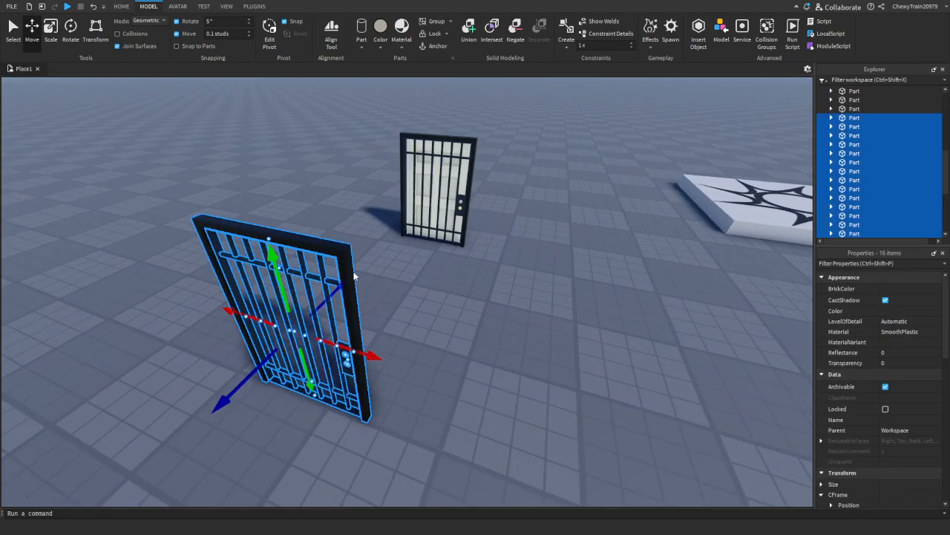
{"action": "key", "text": "ctrl+g"}
Rotate the grouped gate 45° about the vertical axis and move its hinge edge against the outer frame's post.
{"action": "left_click_drag", "start_coordinate": [358, 387], "coordinate": [303, 380]}
{"action": "right_click_drag", "start_coordinate": [303, 380], "coordinate": [303, 380]}
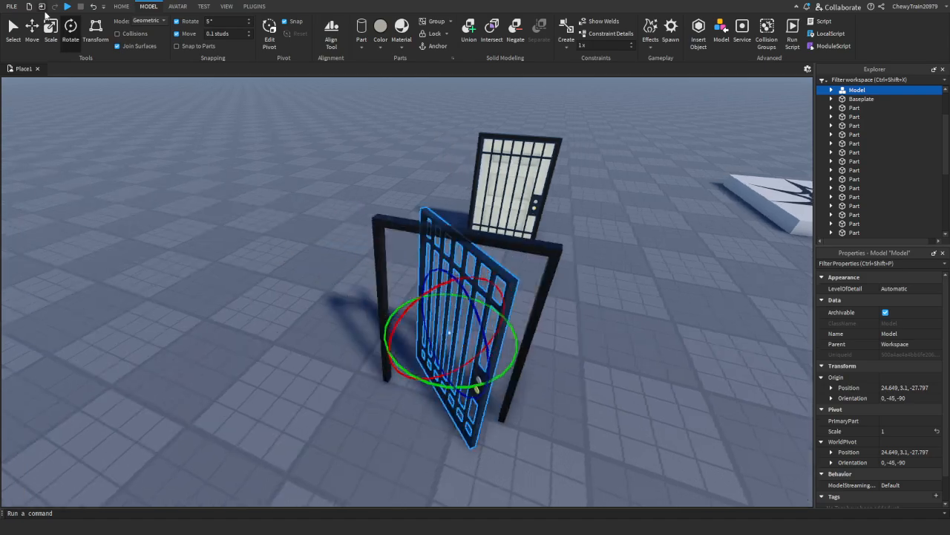
{"action": "key", "text": "ctrl+2"}
{"action": "right_click_drag", "start_coordinate": [467, 375], "coordinate": [467, 375]}
{"action": "key", "text": "w"}
{"action": "left_click_drag", "start_coordinate": [461, 416], "coordinate": [425, 474]}
{"action": "left_click_drag", "start_coordinate": [406, 424], "coordinate": [364, 406]}
{"action": "left_click", "coordinate": [339, 409]}
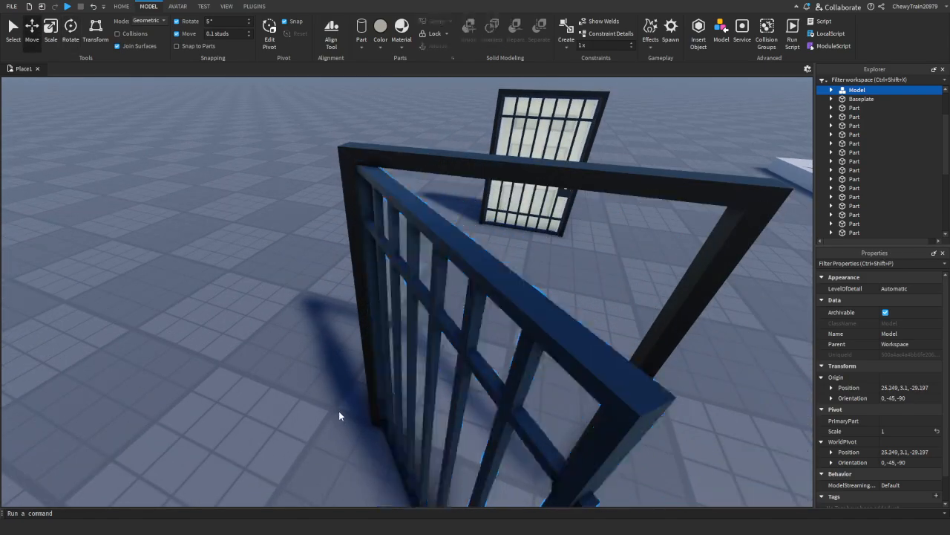
Look over the opened gate from the front and from the side.
{"action": "key", "text": "s"}
{"action": "right_click_drag", "start_coordinate": [339, 402], "coordinate": [339, 402]}
{"action": "key", "text": "a"}
{"action": "key", "text": "w"}
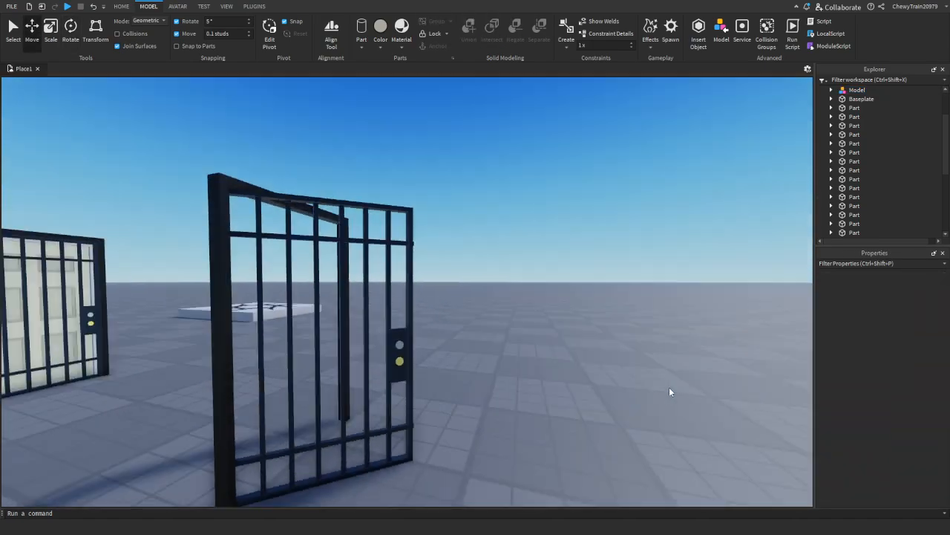
{"action": "key", "text": "s"}
{"action": "right_click_drag", "start_coordinate": [669, 387], "coordinate": [669, 387]}
{"action": "key", "text": "d"}
{"action": "key", "text": "a"}
{"action": "key", "text": "d"}
{"action": "key", "text": "w"}
{"action": "key", "text": "a"}
Ungroup the opened gate so its parts can be edited individually.
{"action": "left_click", "coordinate": [381, 388]}
{"action": "key", "text": "s"}
{"action": "right_click_drag", "start_coordinate": [380, 390], "coordinate": [353, 371]}
{"action": "left_click", "coordinate": [380, 392]}
{"action": "key", "text": "w"}
{"action": "left_click", "coordinate": [375, 355]}
{"action": "key", "text": "ctrl+u"}
Duplicate the grey and yellow discs and move the copies to the opposite face of the lock plate.
{"action": "left_click", "coordinate": [420, 380]}
{"action": "right_click_drag", "start_coordinate": [420, 380], "coordinate": [421, 380]}
{"action": "key", "text": "w"}
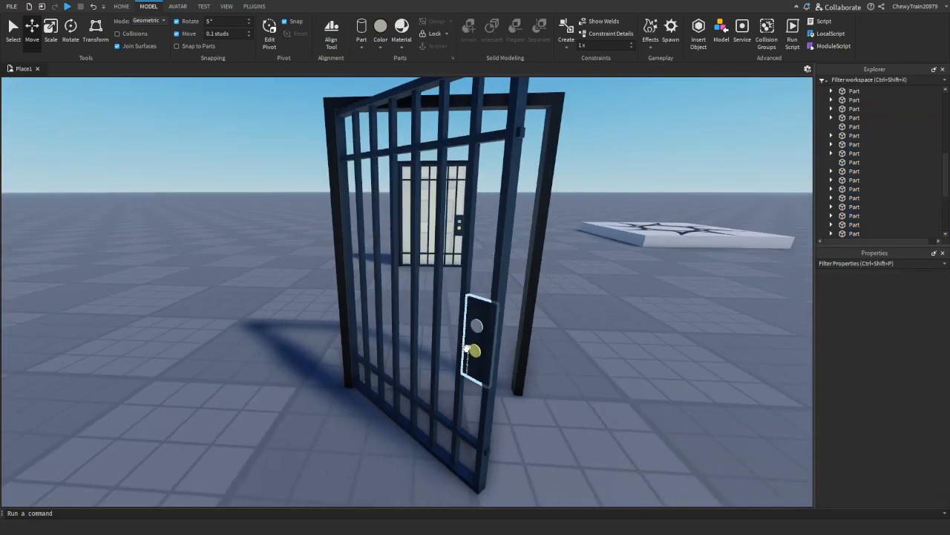
{"action": "key", "text": "ctrl+d"}
{"action": "right_click_drag", "start_coordinate": [477, 327], "coordinate": [477, 326]}
{"action": "key", "text": "w"}
{"action": "left_click_drag", "start_coordinate": [438, 308], "coordinate": [405, 315]}
{"action": "right_click_drag", "start_coordinate": [404, 315], "coordinate": [405, 316]}
{"action": "left_click_drag", "start_coordinate": [404, 315], "coordinate": [289, 294]}
Fine-tune the position of the two copied discs on the plate's back face using a 0.05-stud increment.
{"action": "right_click_drag", "start_coordinate": [293, 295], "coordinate": [294, 294]}
{"action": "left_click_drag", "start_coordinate": [309, 286], "coordinate": [314, 276]}
{"action": "right_click_drag", "start_coordinate": [315, 277], "coordinate": [315, 277]}
{"action": "left_click_drag", "start_coordinate": [289, 242], "coordinate": [280, 252]}
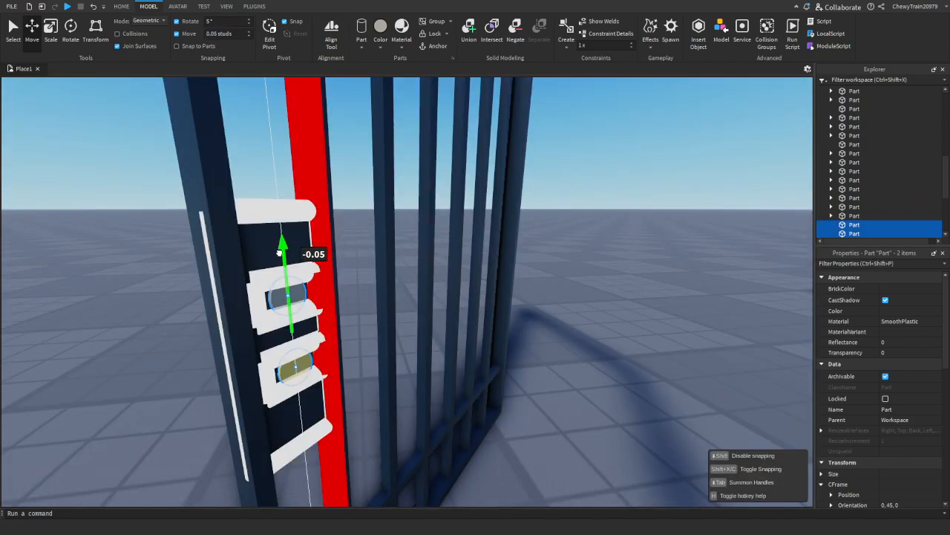
{"action": "right_click_drag", "start_coordinate": [280, 251], "coordinate": [280, 251]}
Shorten the opened gate's crossbars to 3.9 studs so they do not protrude past its latch-side edge.
{"action": "left_click", "coordinate": [646, 328]}
{"action": "key", "text": "s"}
{"action": "right_click_drag", "start_coordinate": [646, 329], "coordinate": [646, 326]}
{"action": "key", "text": "s"}
{"action": "key", "text": "s"}
{"action": "right_click_drag", "start_coordinate": [476, 167], "coordinate": [361, 259]}
{"action": "key", "text": "ctrl+3"}
{"action": "left_click", "coordinate": [416, 251]}
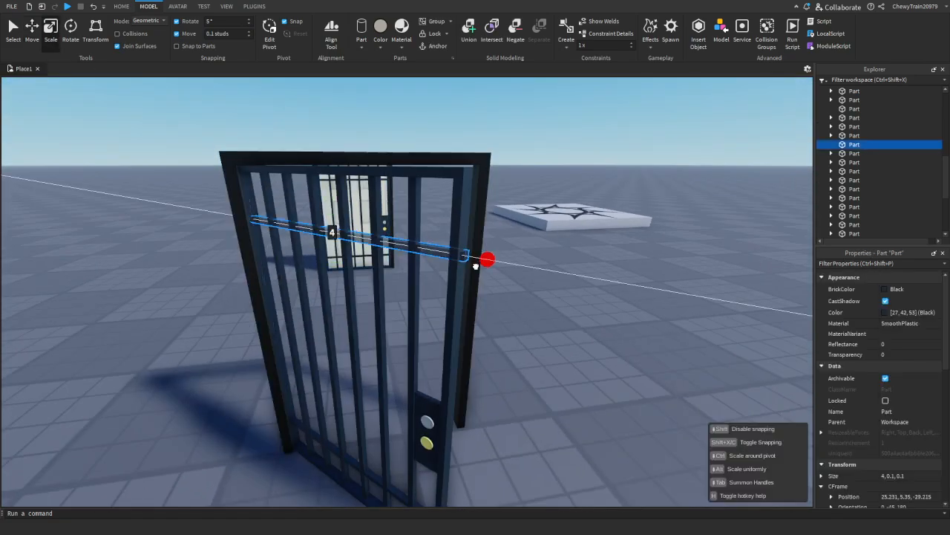
{"action": "left_click_drag", "start_coordinate": [475, 262], "coordinate": [481, 263]}
{"action": "left_click", "coordinate": [563, 283]}
{"action": "right_click_drag", "start_coordinate": [563, 283], "coordinate": [564, 283]}
{"action": "left_click", "coordinate": [314, 304]}
{"action": "left_click", "coordinate": [418, 295]}
{"action": "key", "text": "s"}
{"action": "right_click_drag", "start_coordinate": [418, 295], "coordinate": [418, 295]}
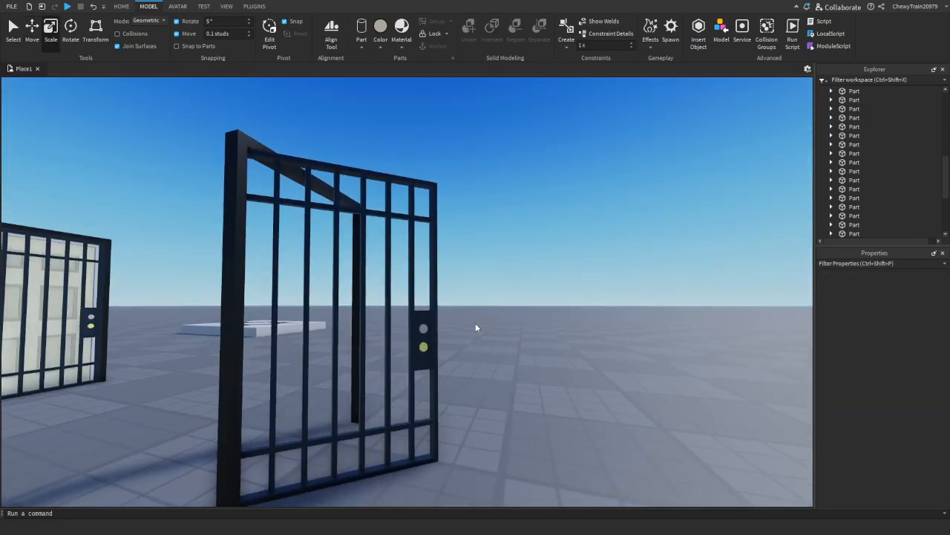
{"action": "right_click_drag", "start_coordinate": [475, 324], "coordinate": [474, 324]}
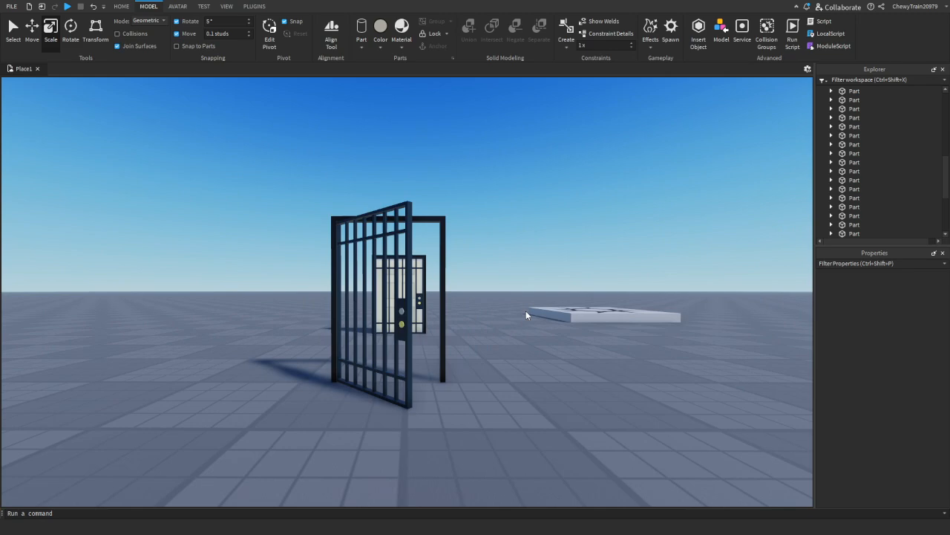
Duplicate the lower crossbar and thin the copy to 0.06 studs using a 0.02-stud increment.
{"action": "scroll", "coordinate": [499, 389], "scroll_direction": "up", "scroll_amount": 10}
{"action": "left_click", "coordinate": [427, 398]}
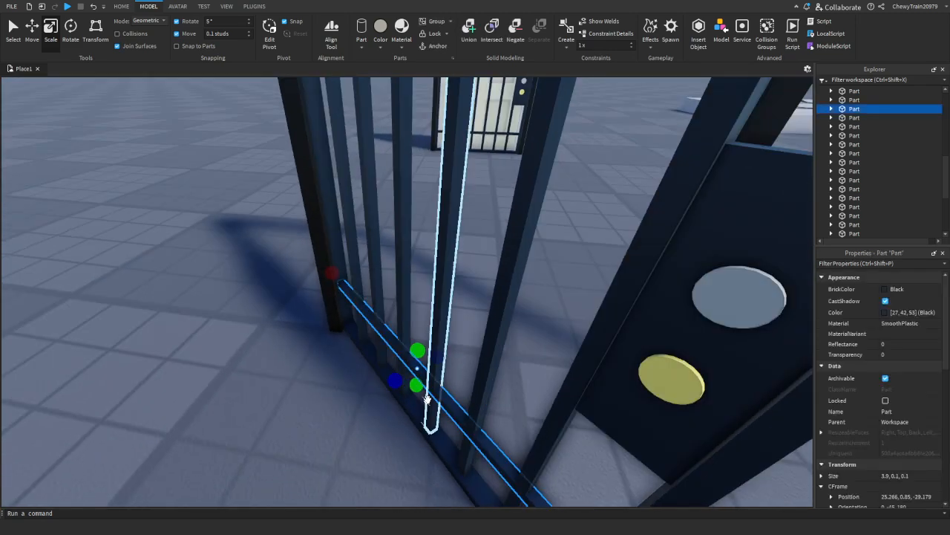
{"action": "type", "text": "02"}
{"action": "right_click_drag", "start_coordinate": [448, 324], "coordinate": [448, 324]}
{"action": "left_click_drag", "start_coordinate": [401, 342], "coordinate": [398, 341]}
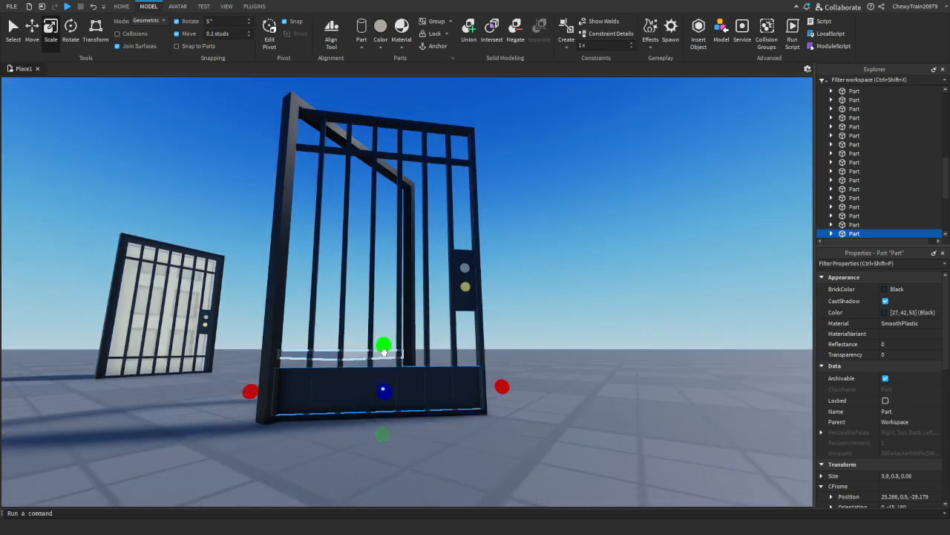
Stretch the copied bar into a panel 6 studs tall covering the gate and thin it to 0.02 studs.
{"action": "left_click_drag", "start_coordinate": [382, 344], "coordinate": [386, 100]}
{"action": "key", "text": "f"}
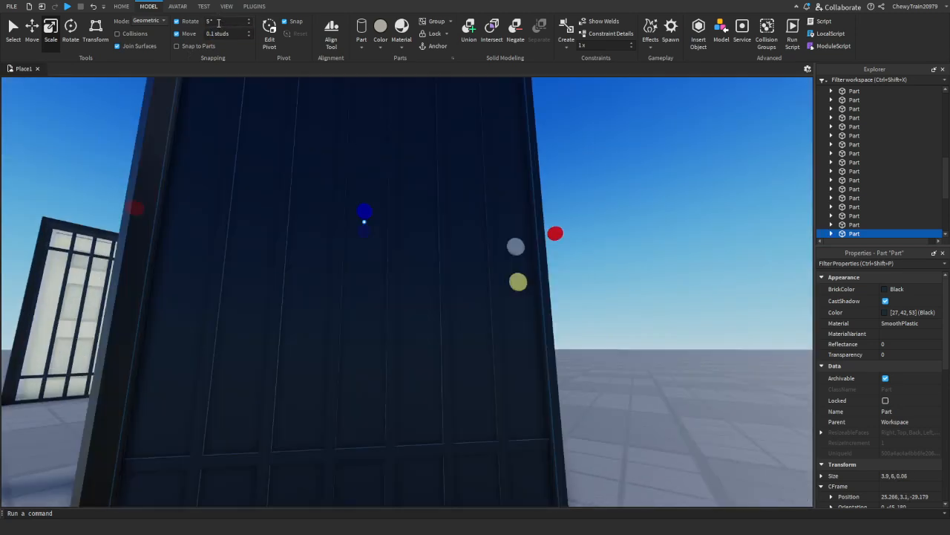
{"action": "right_click_drag", "start_coordinate": [332, 282], "coordinate": [332, 282]}
{"action": "left_click_drag", "start_coordinate": [310, 299], "coordinate": [315, 296]}
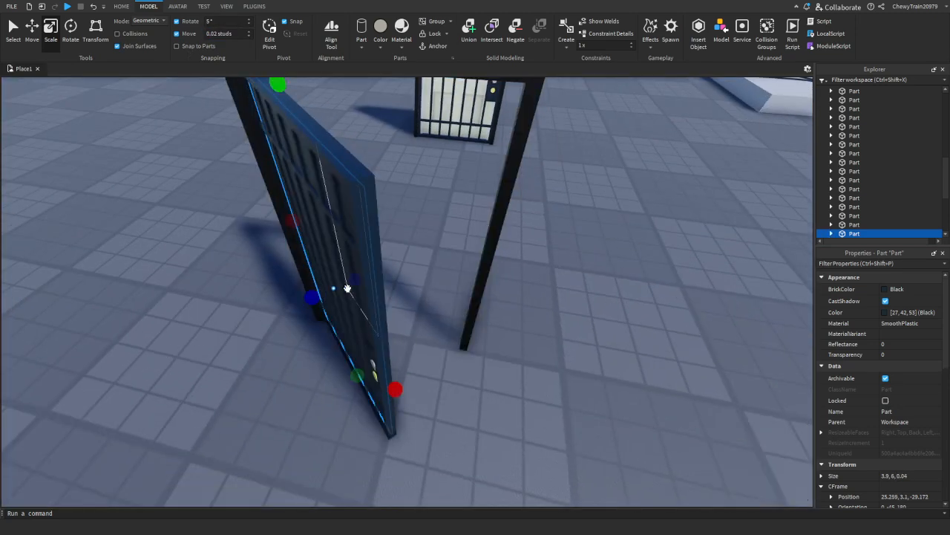
Set the panel's transparency to 0.7.
{"action": "left_click", "coordinate": [898, 354]}
{"action": "type", "text": "0.5"}
{"action": "key", "text": "Return"}
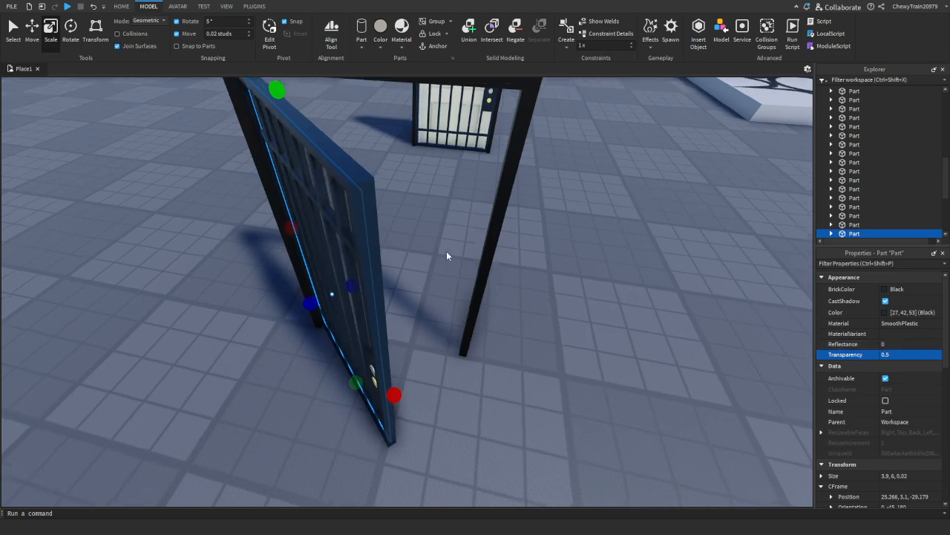
{"action": "scroll", "coordinate": [466, 233], "scroll_direction": "up", "scroll_amount": 2}
{"action": "left_click", "coordinate": [916, 357]}
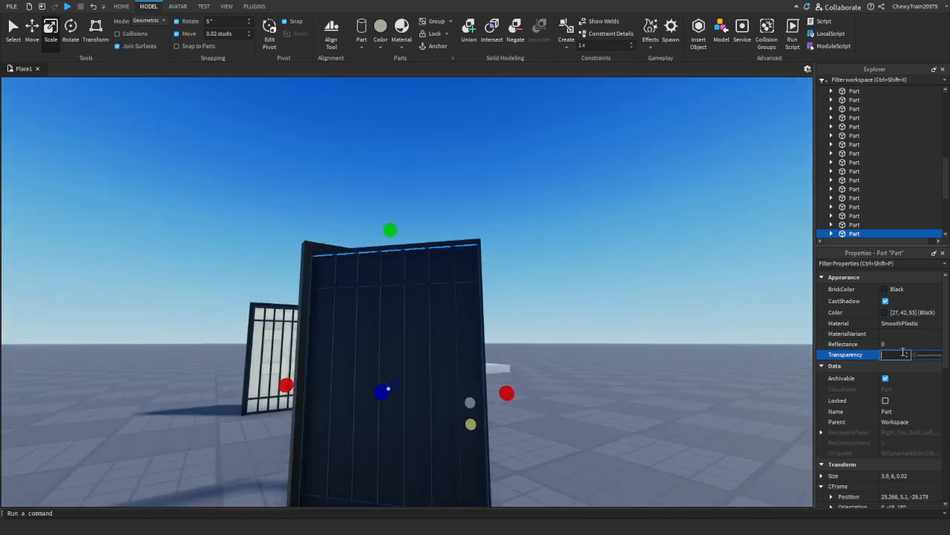
{"action": "type", "text": "0.7"}
{"action": "key", "text": "Return"}
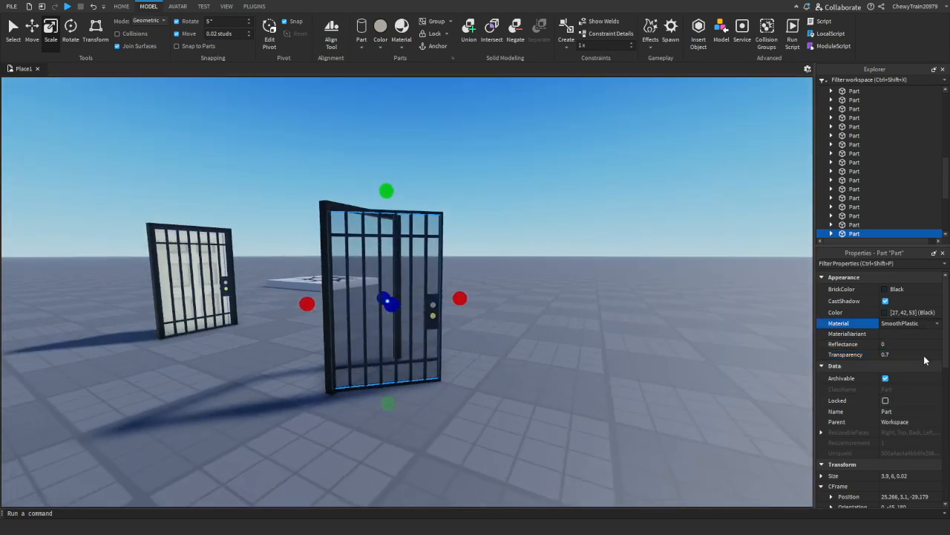
Change the transparent panel's material to Glass.
{"action": "right_click_drag", "start_coordinate": [554, 163], "coordinate": [559, 168]}
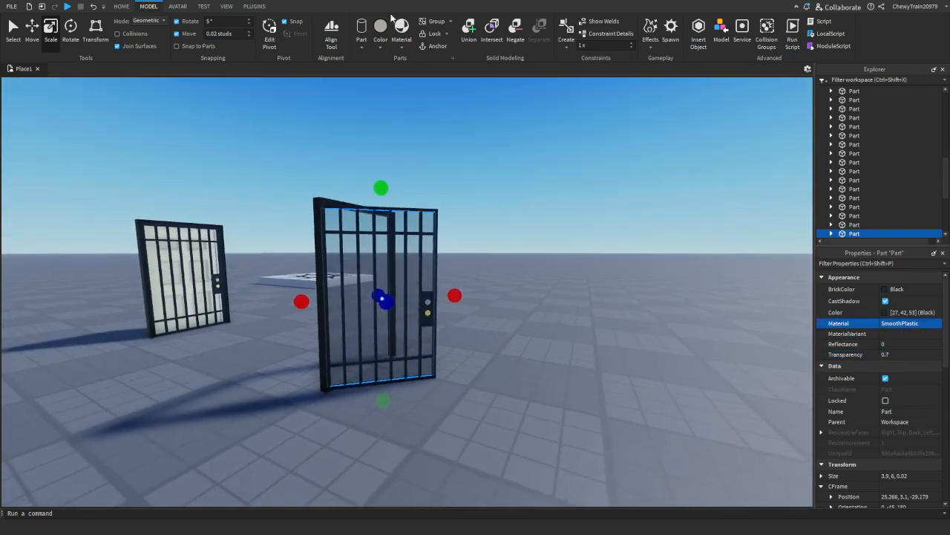
{"action": "left_click", "coordinate": [470, 185]}
{"action": "left_click", "coordinate": [523, 195]}
Examine the glazed gate up close and from a distance.
{"action": "key", "text": "w"}
{"action": "right_click_drag", "start_coordinate": [522, 195], "coordinate": [524, 194]}
{"action": "key", "text": "s"}
{"action": "key", "text": "w"}
{"action": "left_click", "coordinate": [413, 215]}
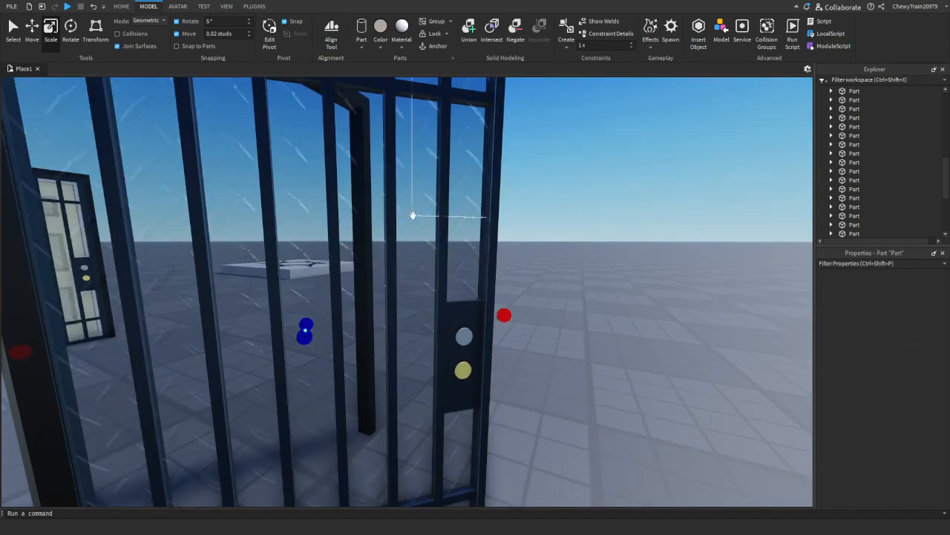
{"action": "left_click", "coordinate": [610, 279]}
{"action": "key", "text": "s"}
{"action": "right_click_drag", "start_coordinate": [610, 278], "coordinate": [610, 282]}
{"action": "key", "text": "w"}
{"action": "key", "text": "s"}
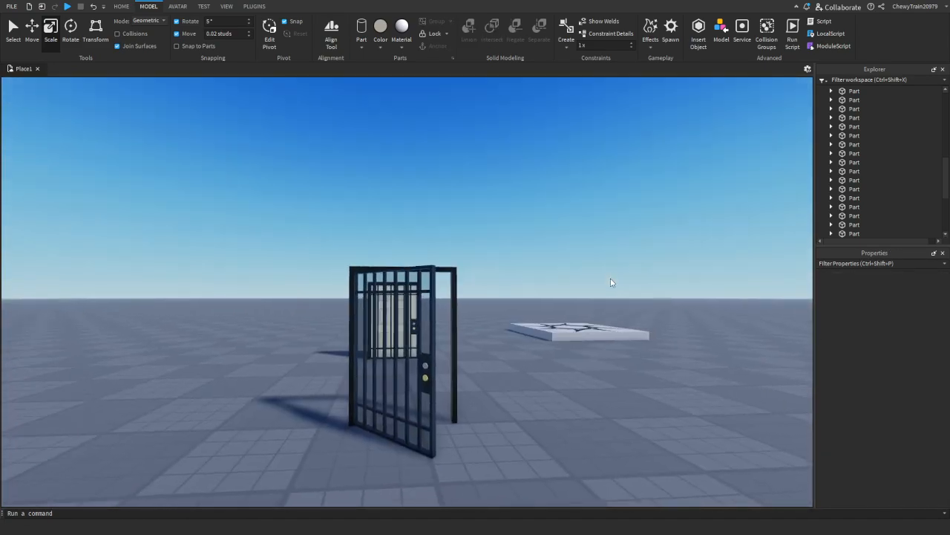